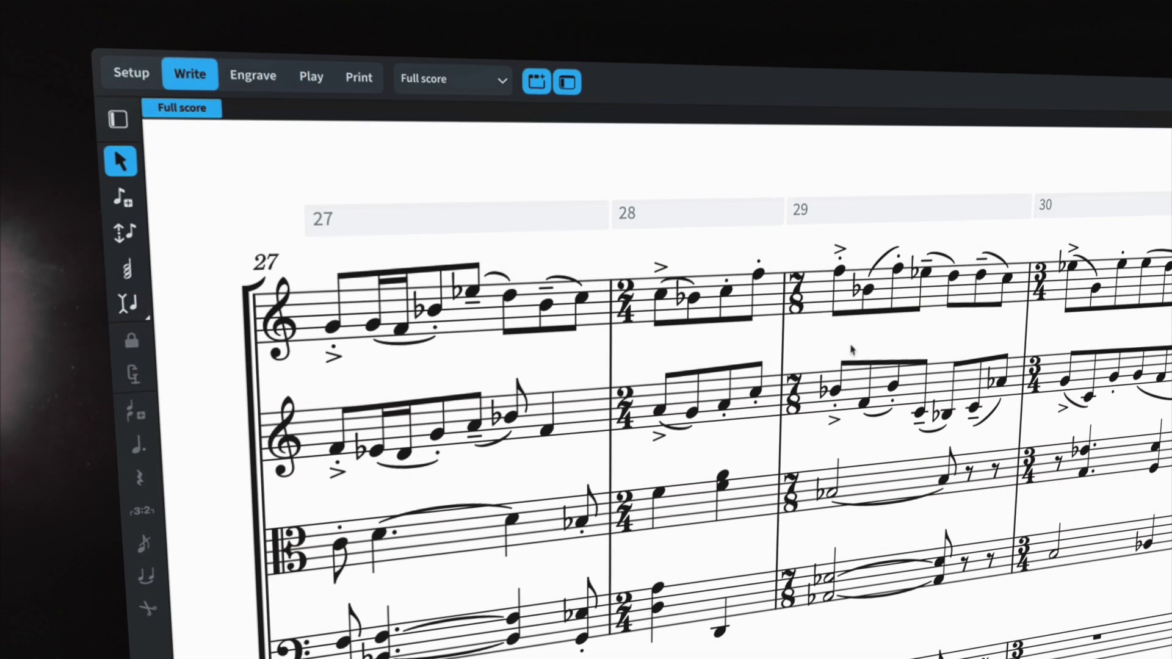
Step: Select the accented first note of bar 29 in the top staff and start note input there
{"action": "left_click", "coordinate": [838, 270]}
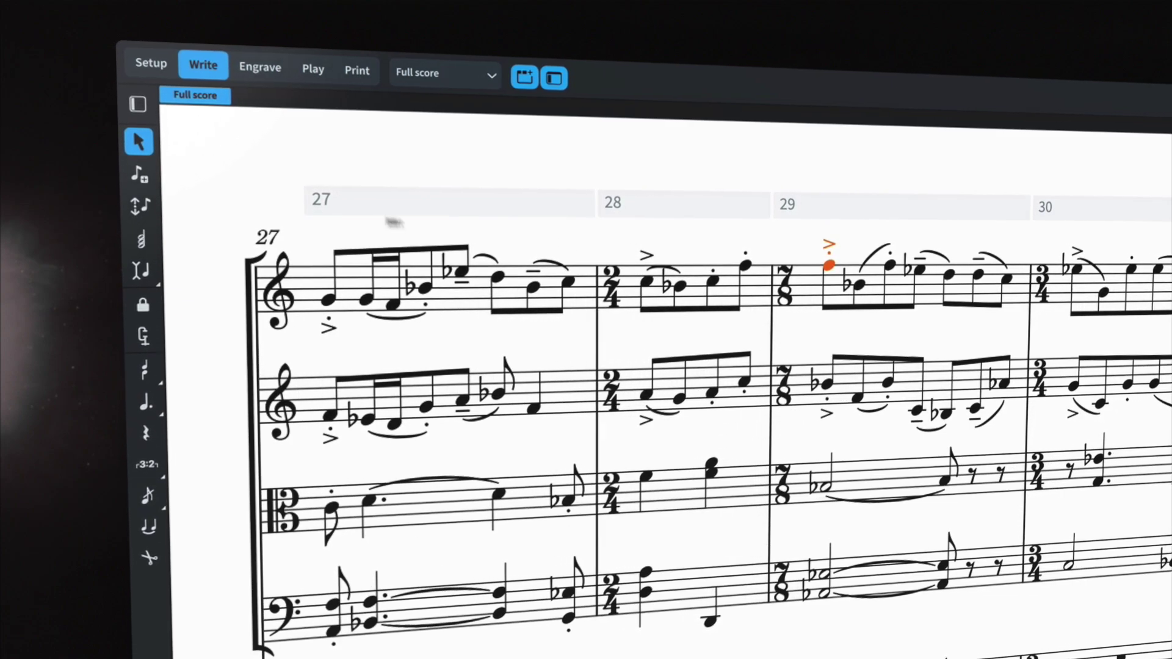
{"action": "left_click", "coordinate": [155, 178]}
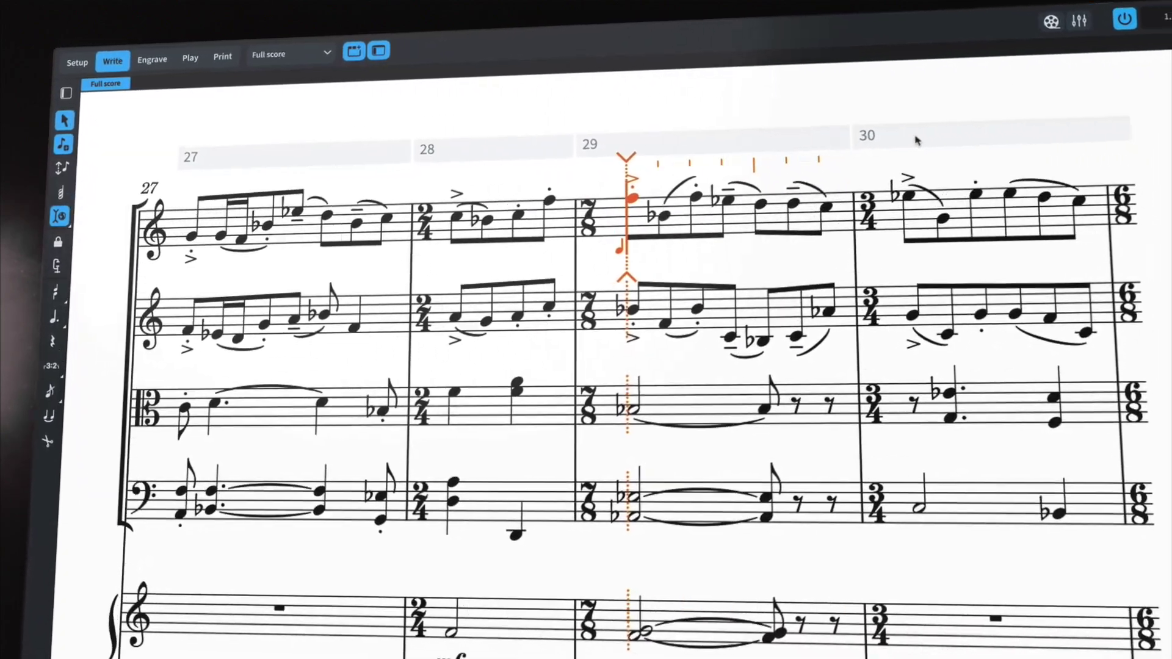
Step: Set the insert stop position at bar 30 and insert C5, F5, G5 before bar 29's accented note
{"action": "left_click", "coordinate": [916, 140]}
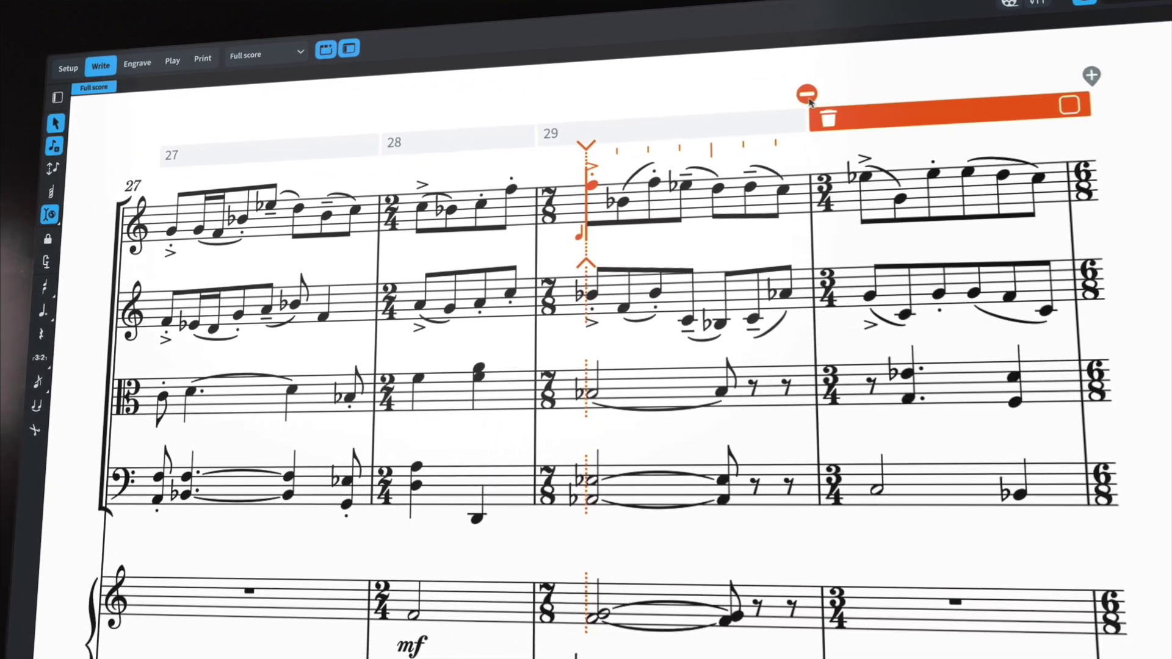
{"action": "left_click", "coordinate": [807, 94]}
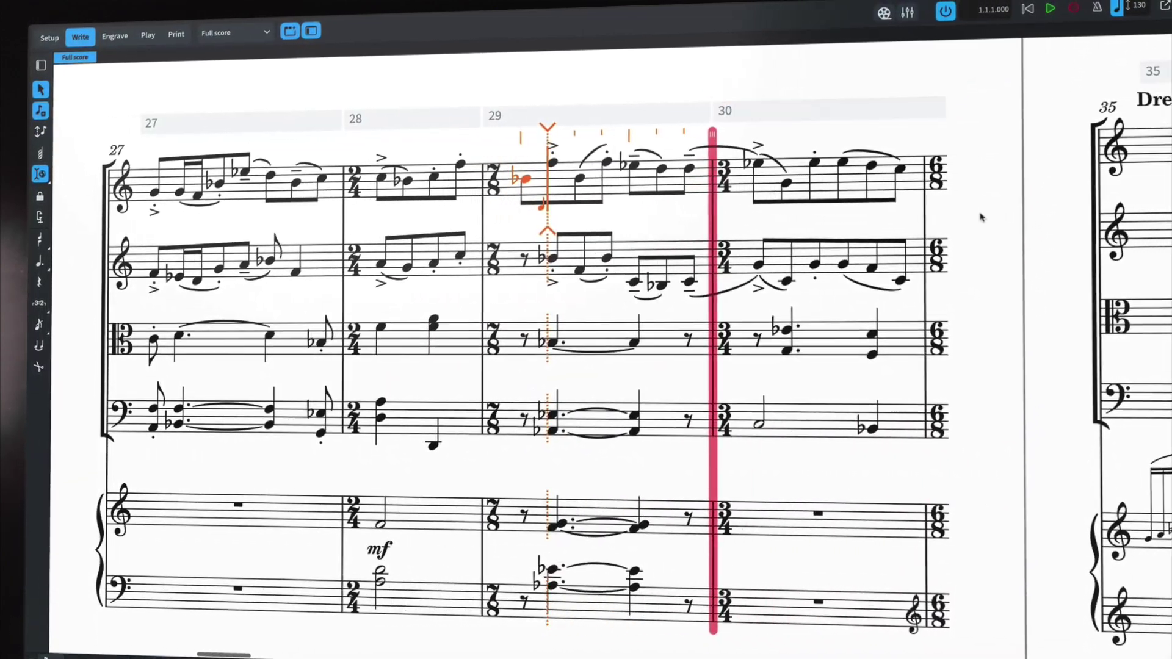
{"action": "key", "text": "c"}
{"action": "key", "text": "f"}
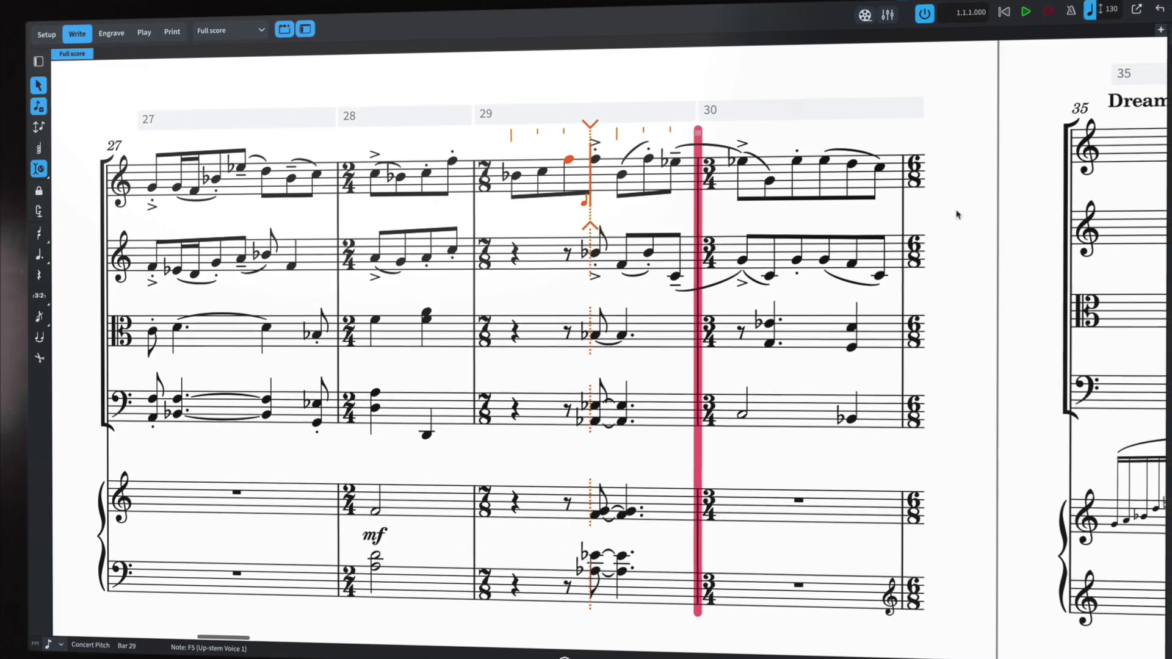
{"action": "key", "text": "g"}
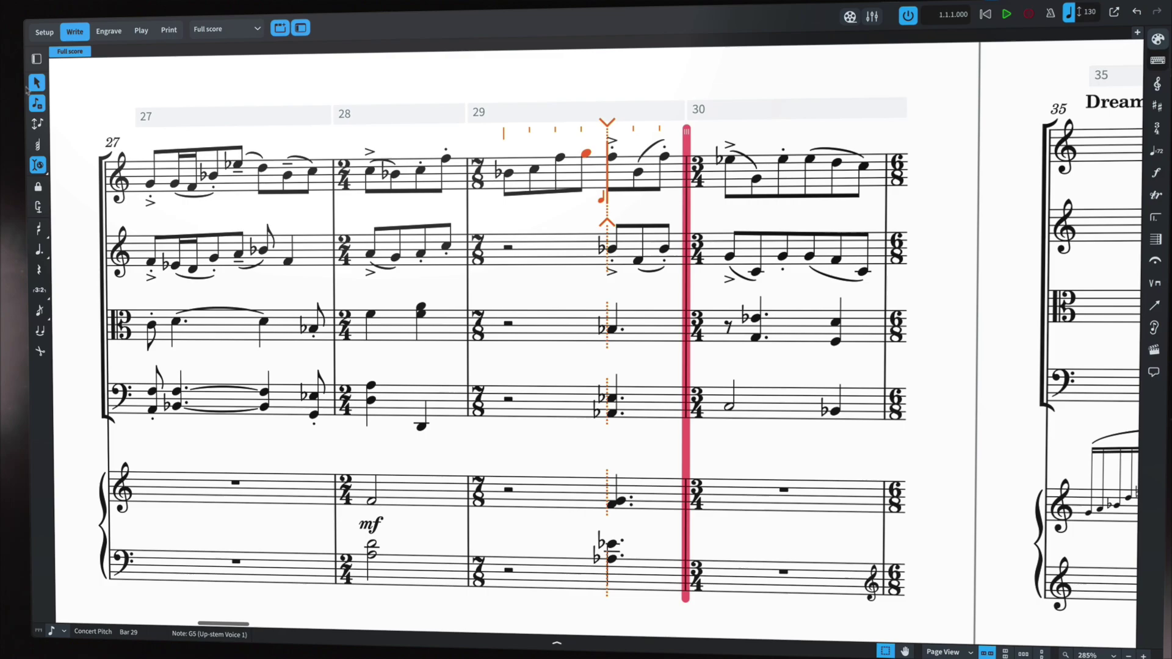
{"action": "key", "text": "Escape"}
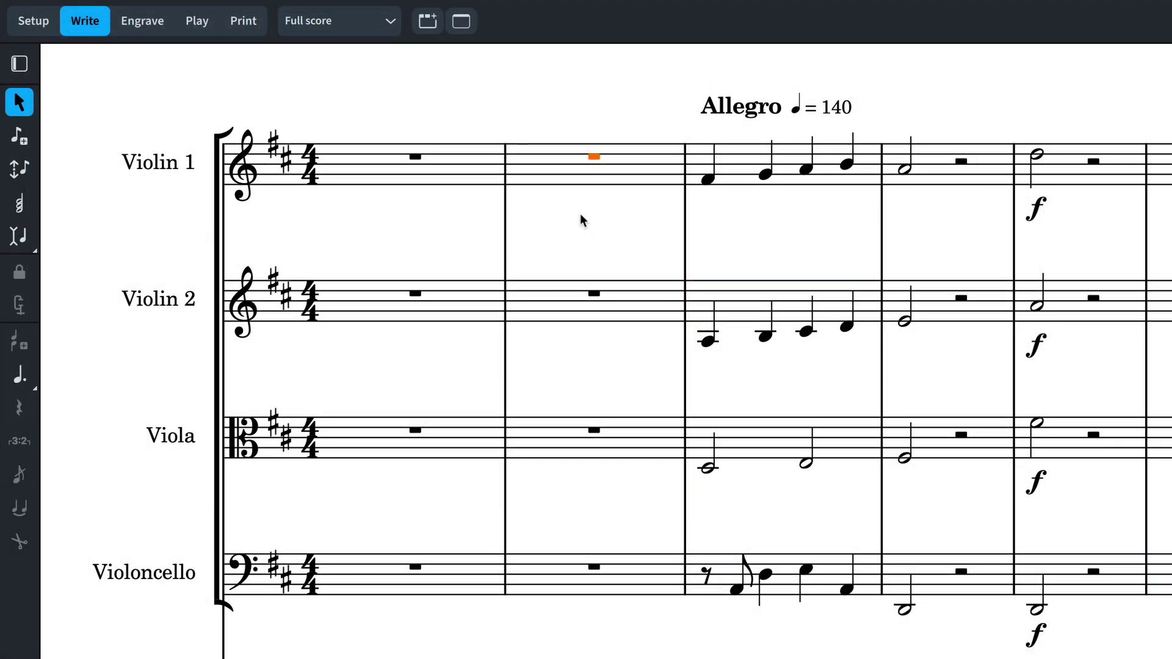
Step: Insert trial notes D, E, F♯, D into Violin 1 bar 2 in Insert mode, then delete them
{"action": "key", "text": "shift+n"}
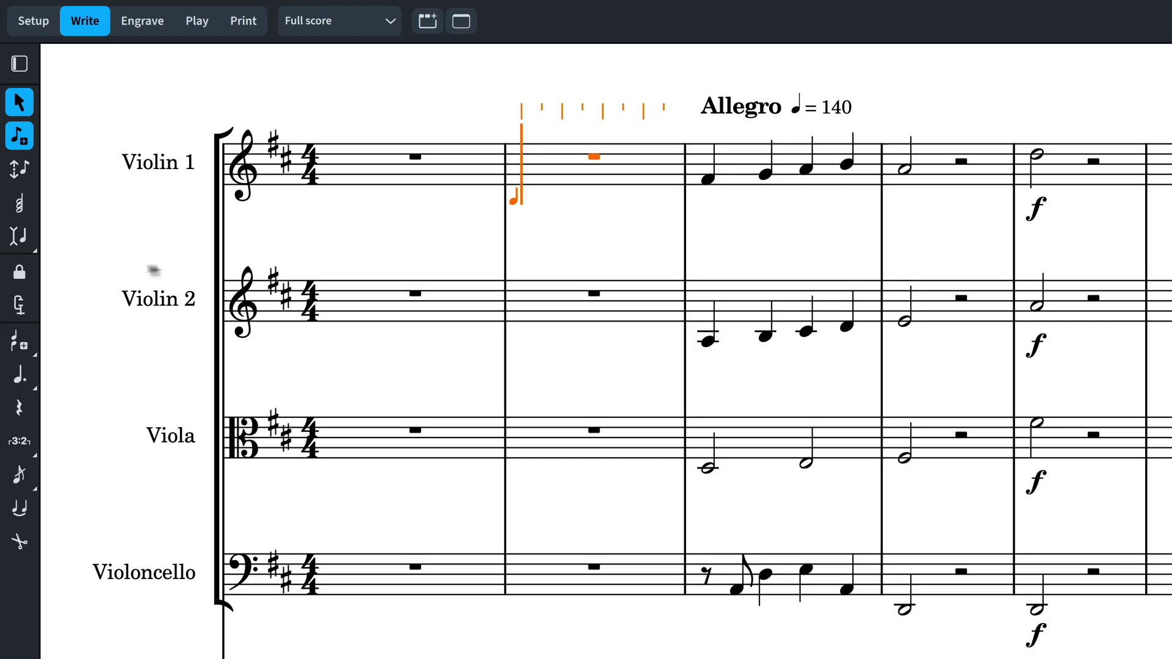
{"action": "left_click", "coordinate": [29, 241]}
{"action": "key", "text": "d"}
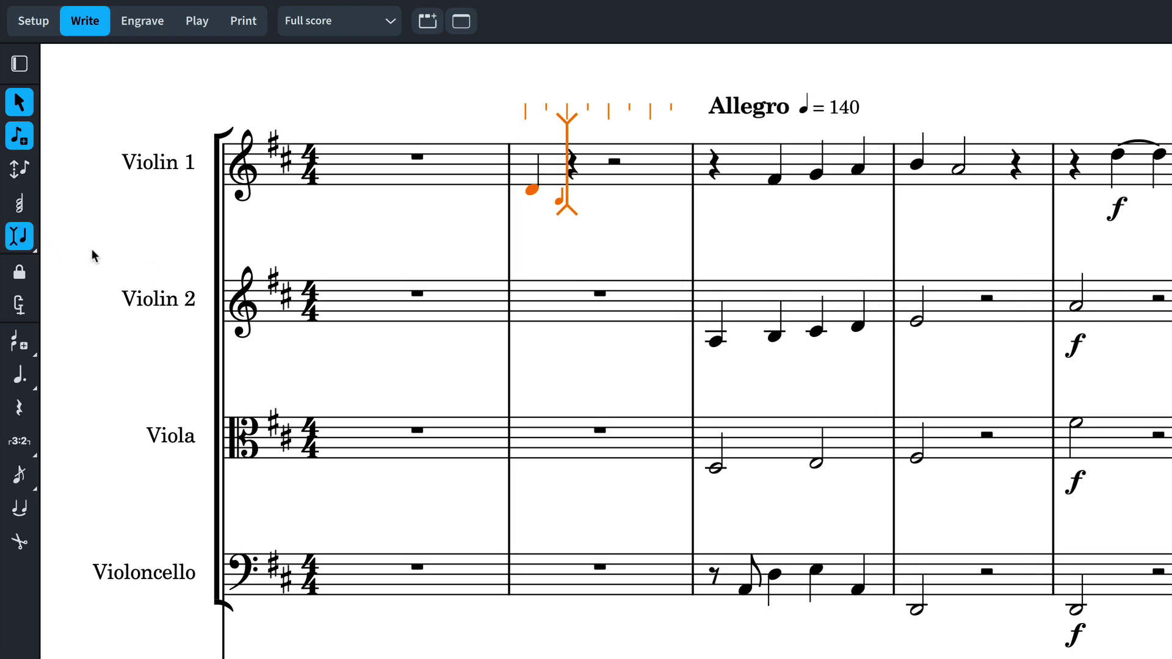
{"action": "key", "text": "e"}
{"action": "key", "text": "f"}
{"action": "key", "text": "d"}
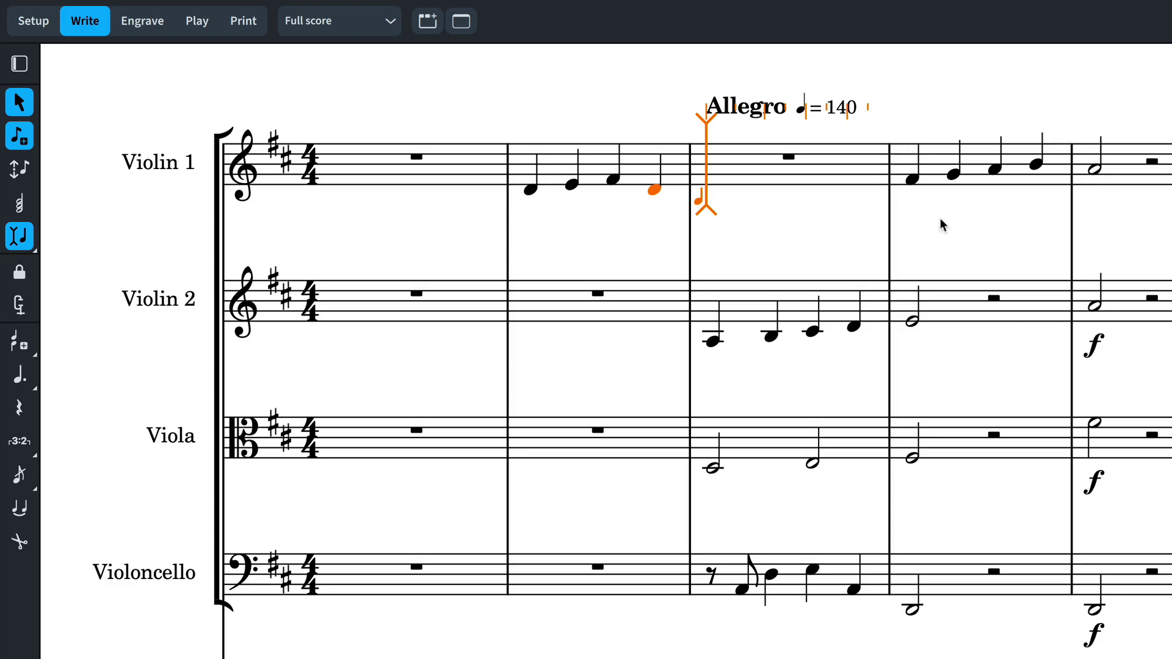
{"action": "key", "text": "BackSpace"}
{"action": "key", "text": "BackSpace"}
{"action": "key", "text": "BackSpace"}
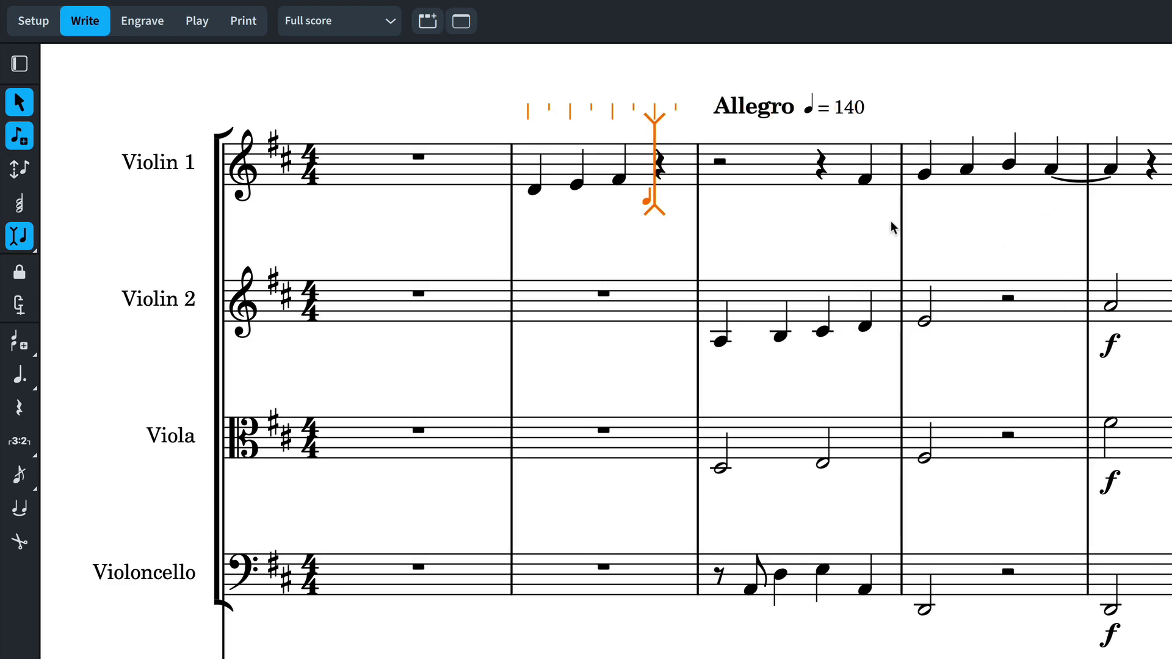
{"action": "key", "text": "BackSpace"}
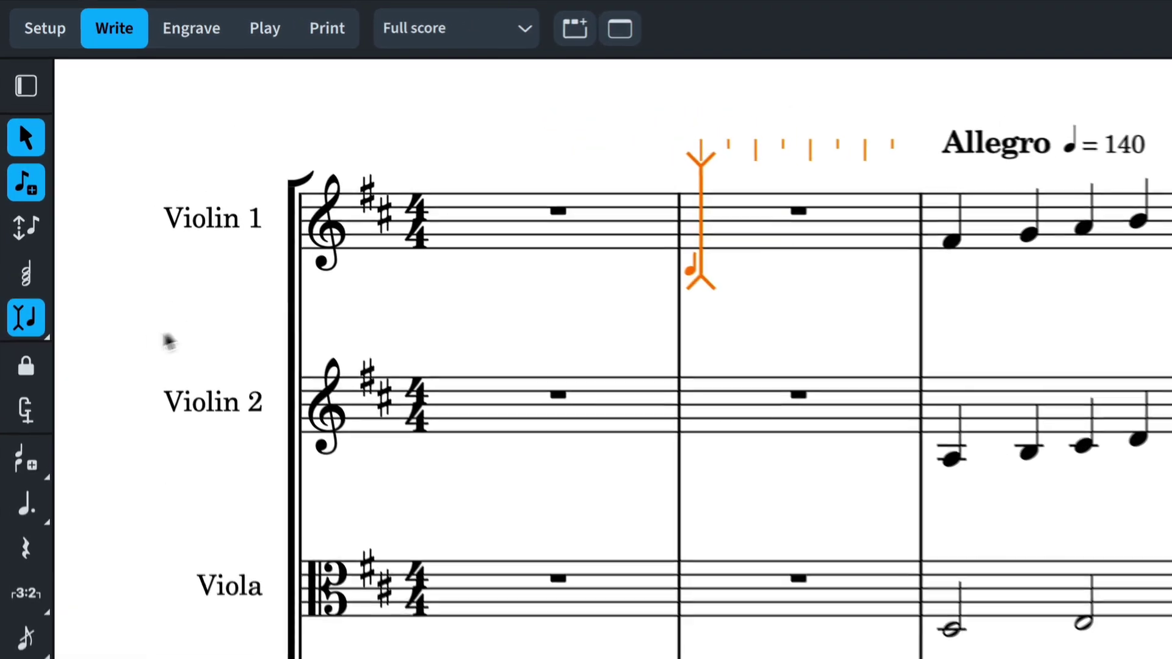
Step: Cycle the Insert mode scope with Alt+I until it covers the whole instrument
{"action": "mouse_move", "coordinate": [41, 323]}
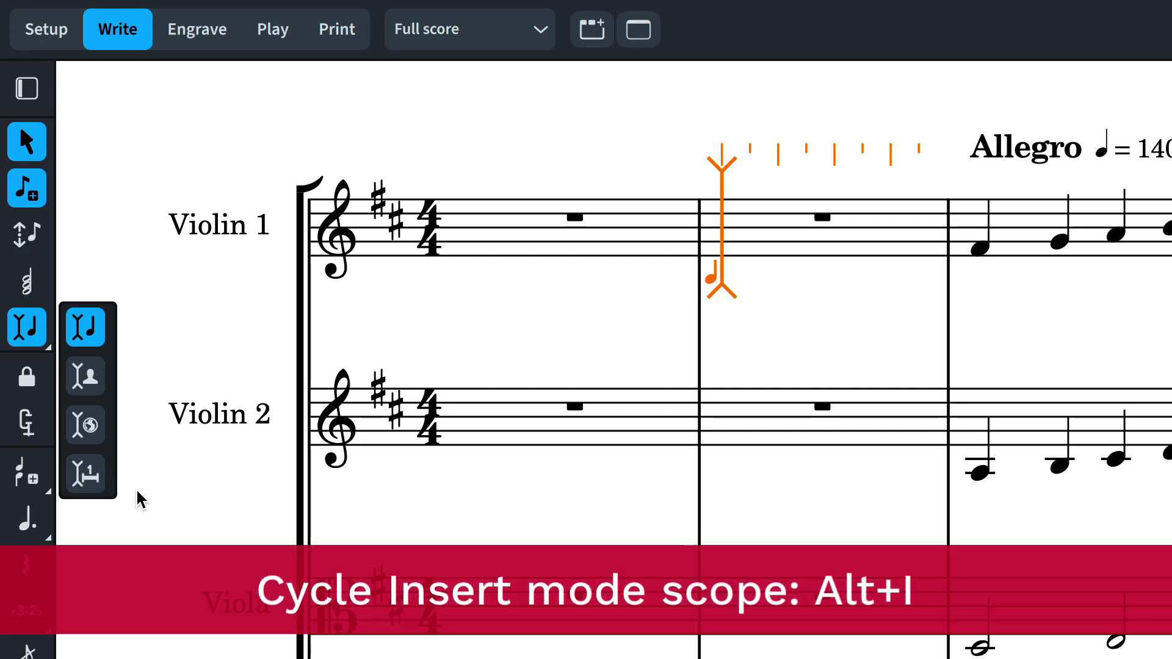
{"action": "key", "text": "alt+i"}
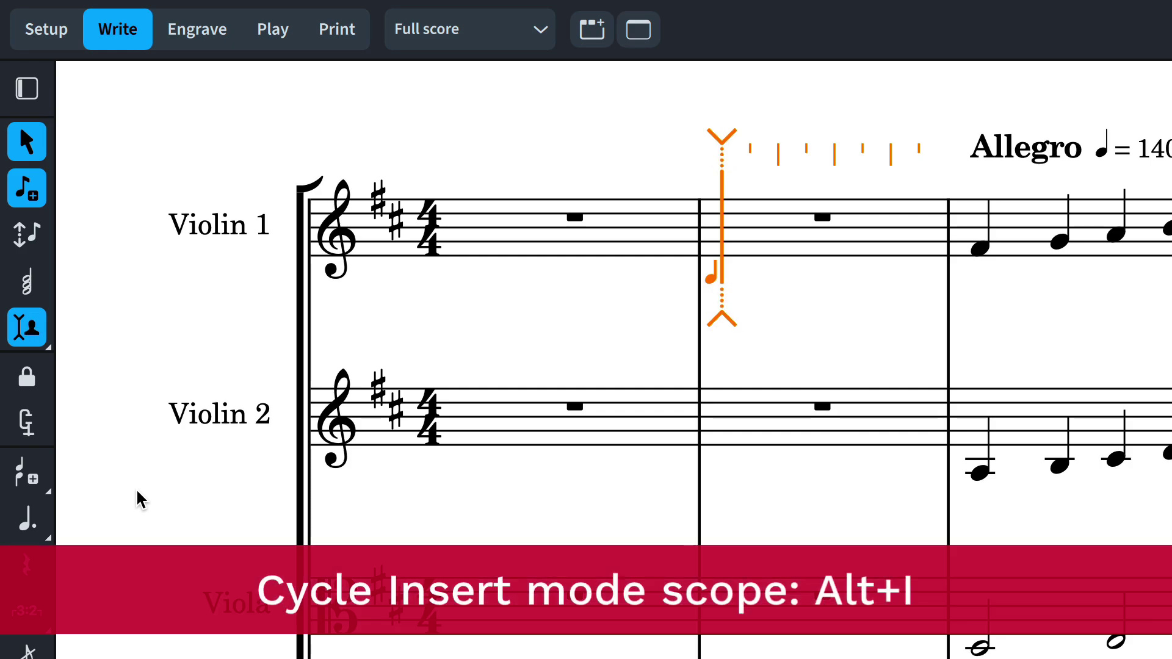
{"action": "key", "text": "alt+i"}
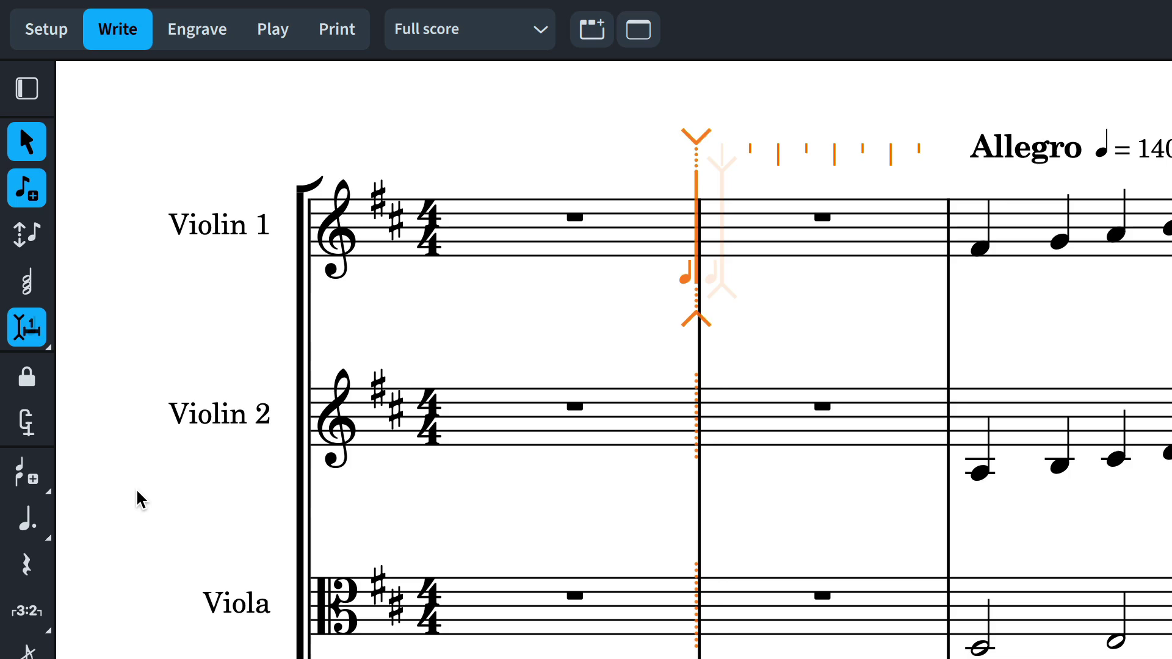
{"action": "key", "text": "alt+i"}
{"action": "key", "text": "alt+i"}
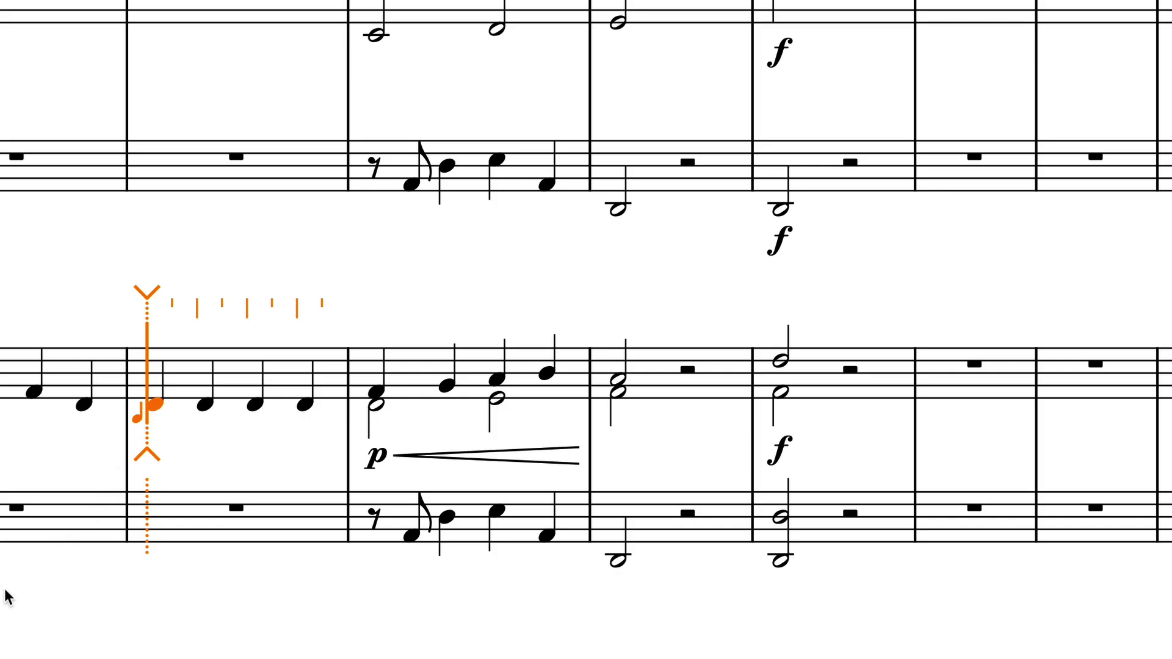
{"action": "key", "text": "d"}
{"action": "key", "text": "e"}
{"action": "key", "text": "f"}
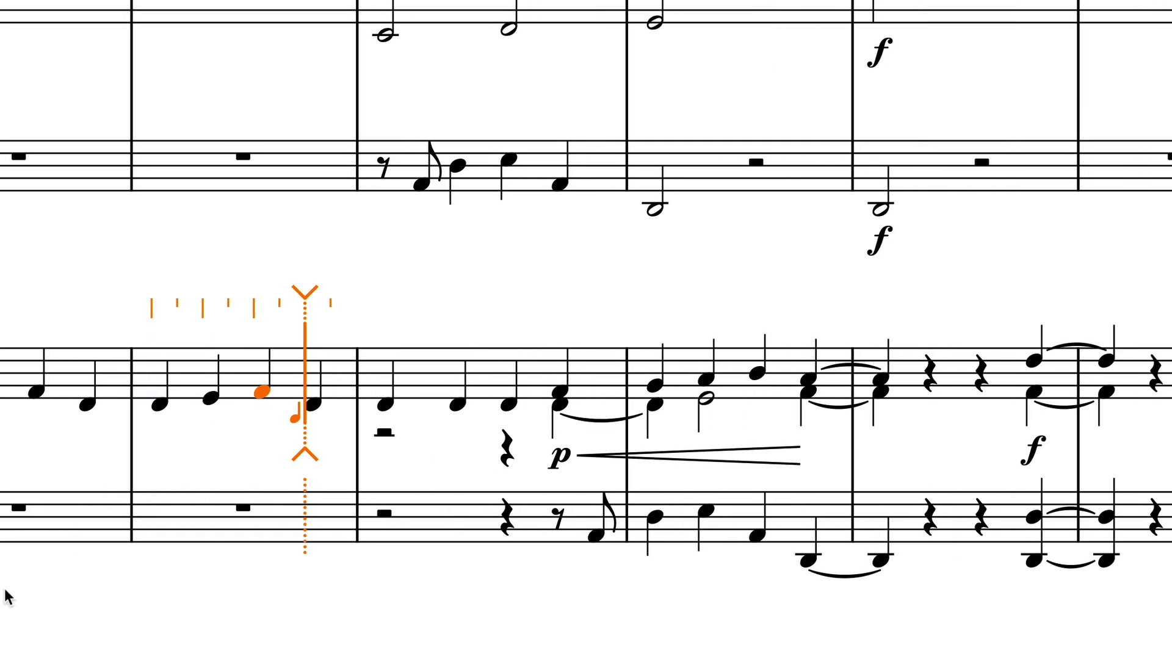
{"action": "key", "text": "d"}
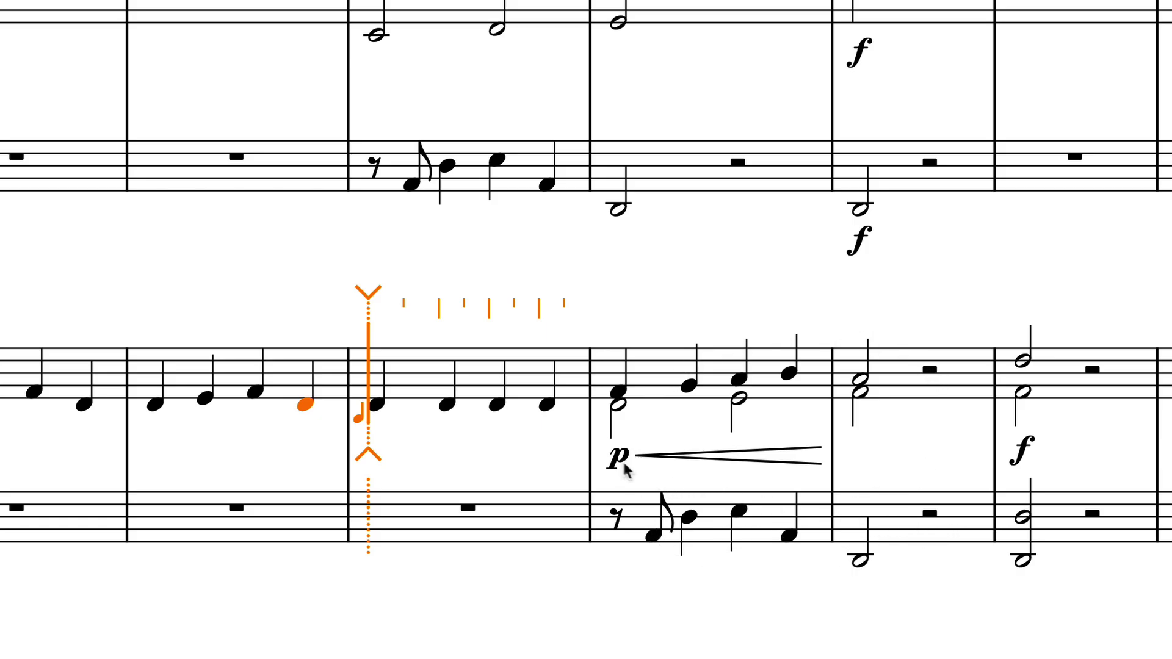
{"action": "key", "text": "ctrl+z"}
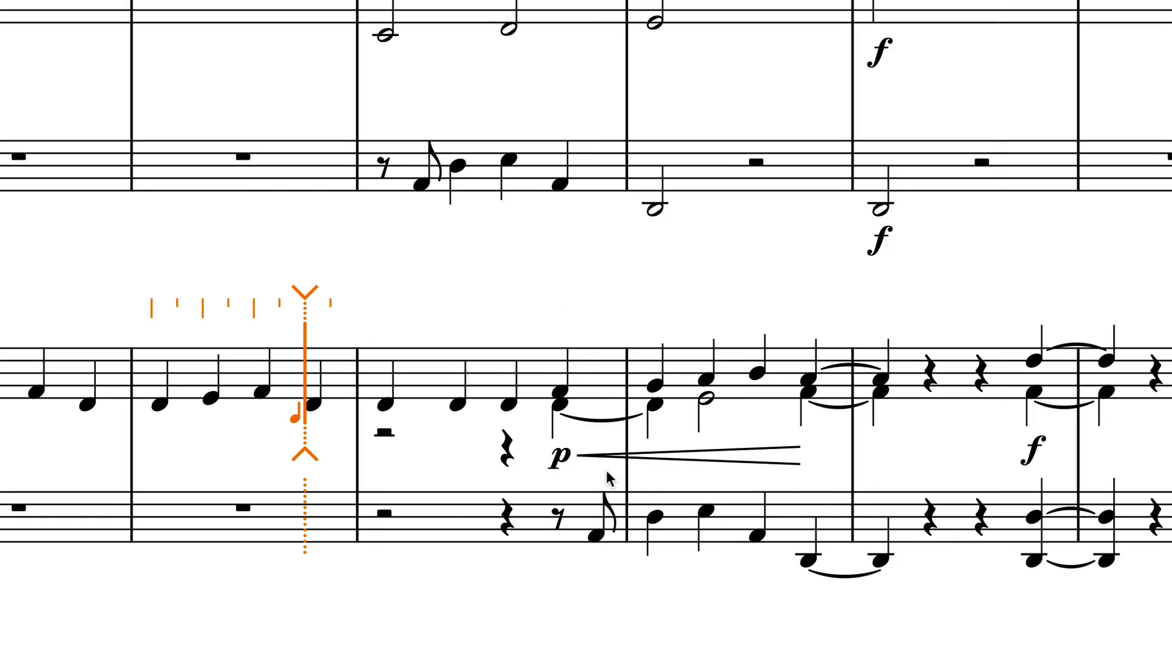
{"action": "key", "text": "ctrl+z"}
{"action": "key", "text": "ctrl+z"}
{"action": "key", "text": "ctrl+z"}
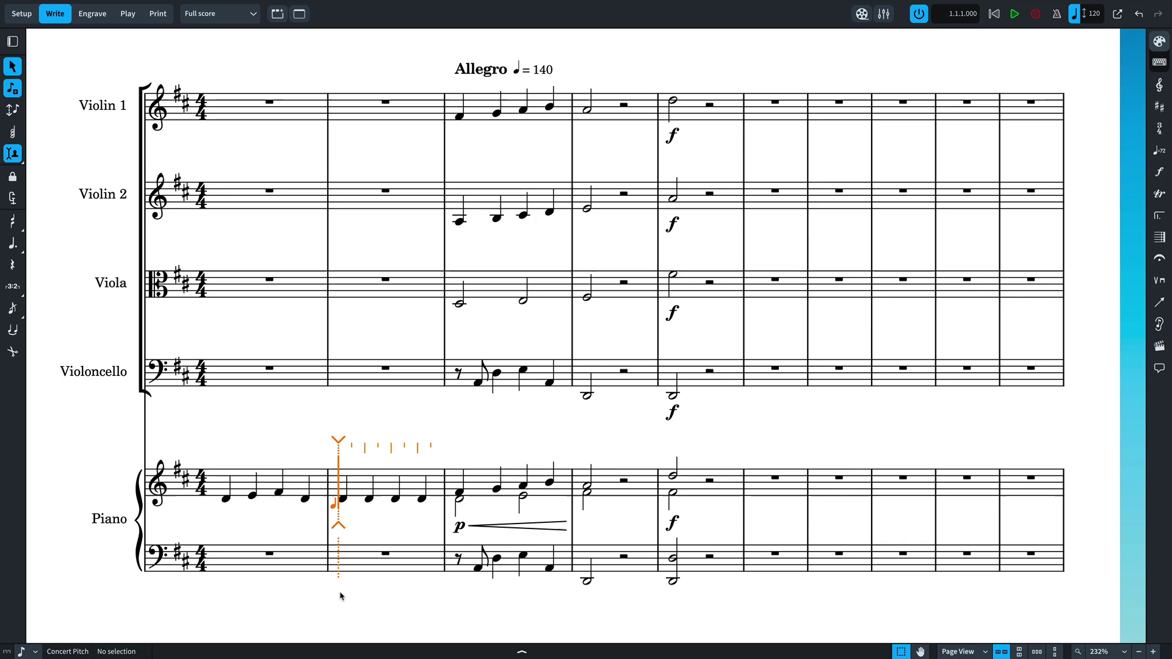
Step: Make insertion apply to all staves and insert D, E, F♯, D into piano bar 2
{"action": "mouse_move", "coordinate": [18, 157]}
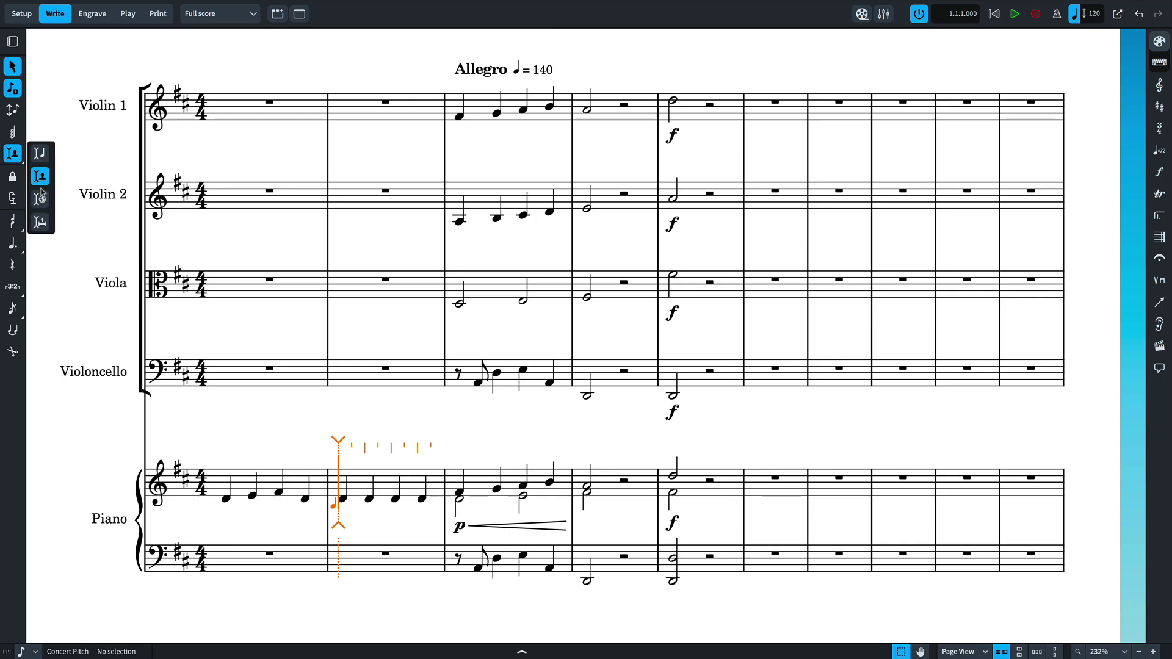
{"action": "left_click", "coordinate": [41, 198]}
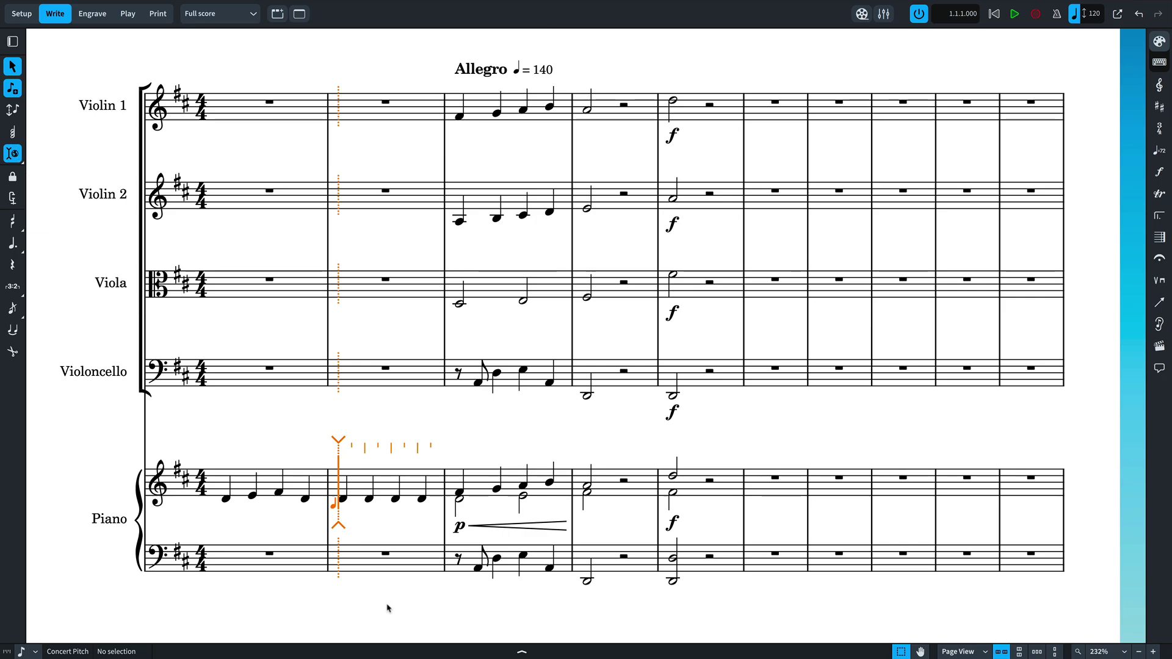
{"action": "key", "text": "d"}
{"action": "key", "text": "e"}
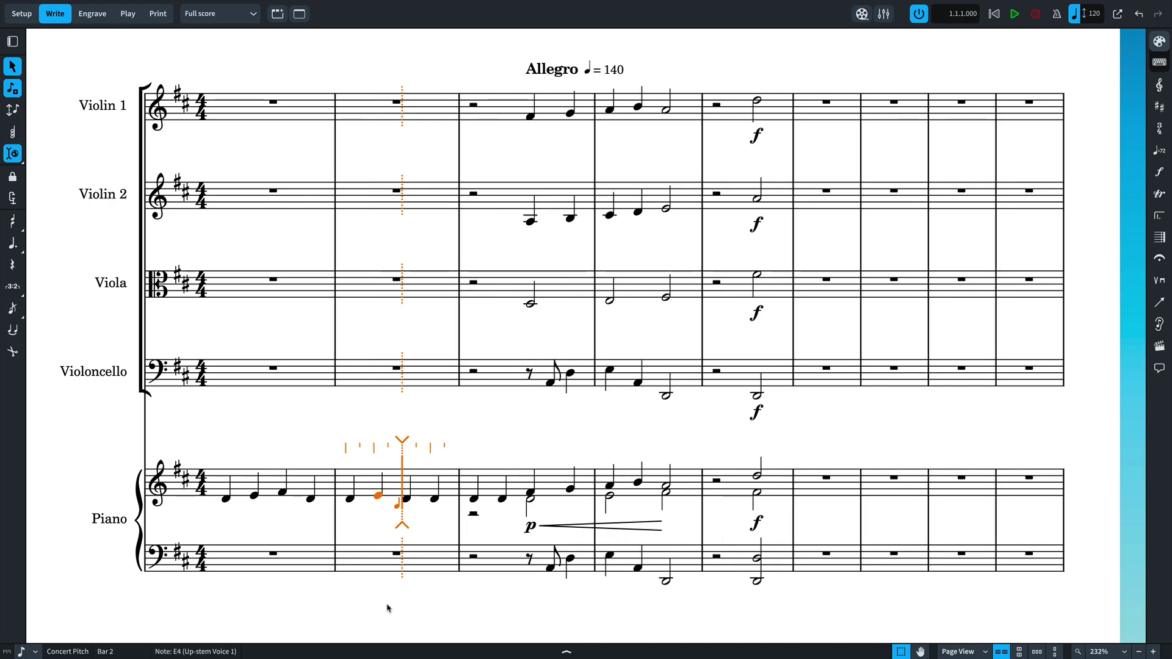
{"action": "key", "text": "f"}
{"action": "key", "text": "d"}
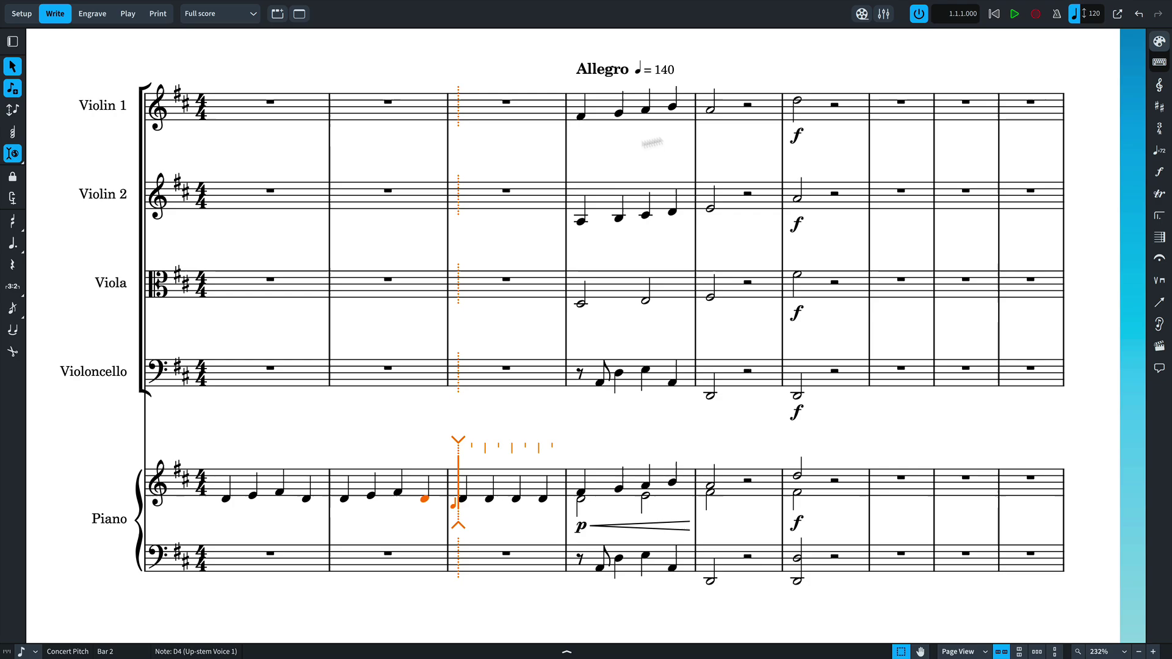
Step: Move the caret from Violin 1 back down to the piano and delete two beats, pulling music back
{"action": "key", "text": "Up"}
{"action": "key", "text": "Up"}
{"action": "key", "text": "Up"}
{"action": "key", "text": "Up"}
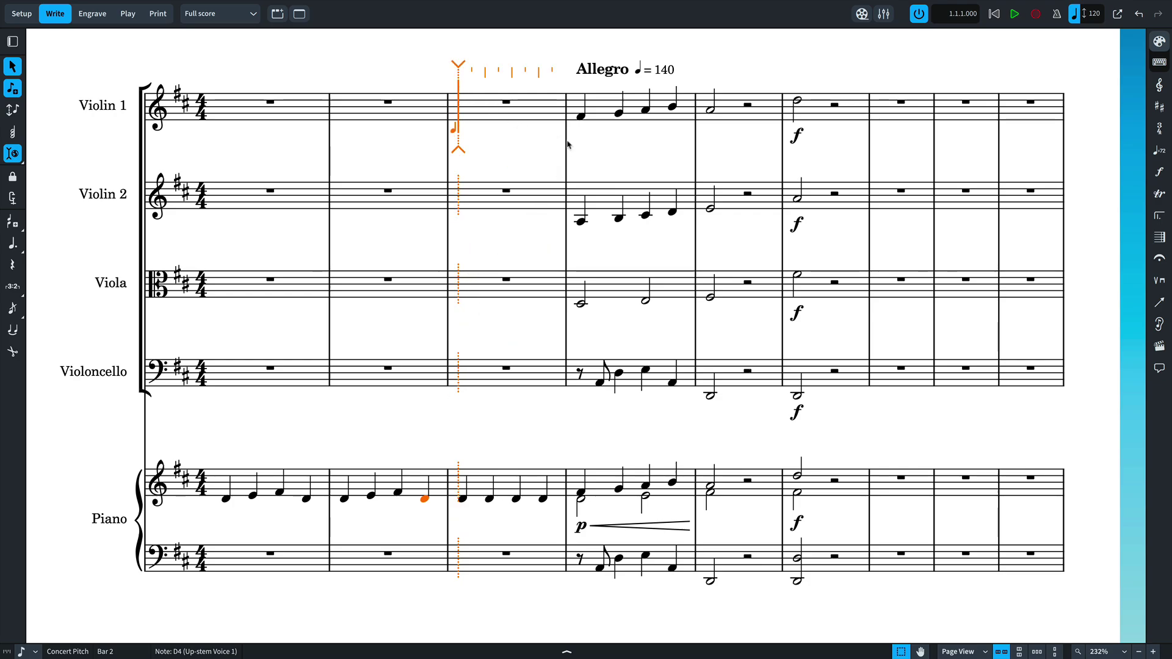
{"action": "key", "text": "Down"}
{"action": "key", "text": "Down"}
{"action": "key", "text": "Down"}
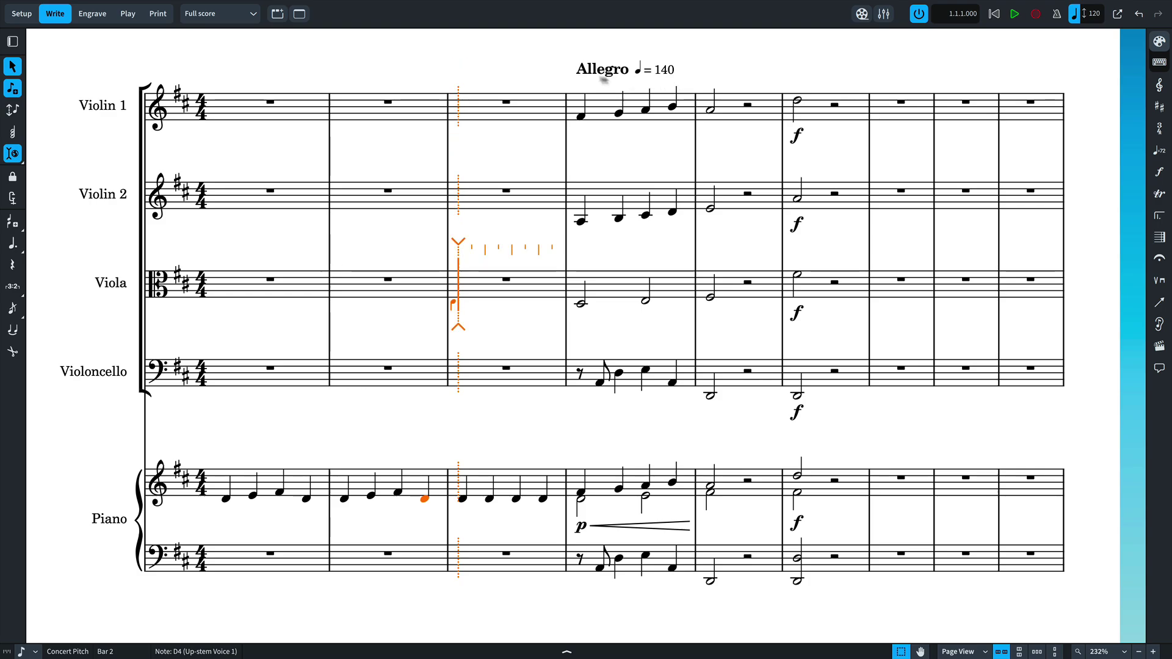
{"action": "key", "text": "Down"}
{"action": "key", "text": "BackSpace"}
{"action": "key", "text": "BackSpace"}
{"action": "key", "text": "BackSpace"}
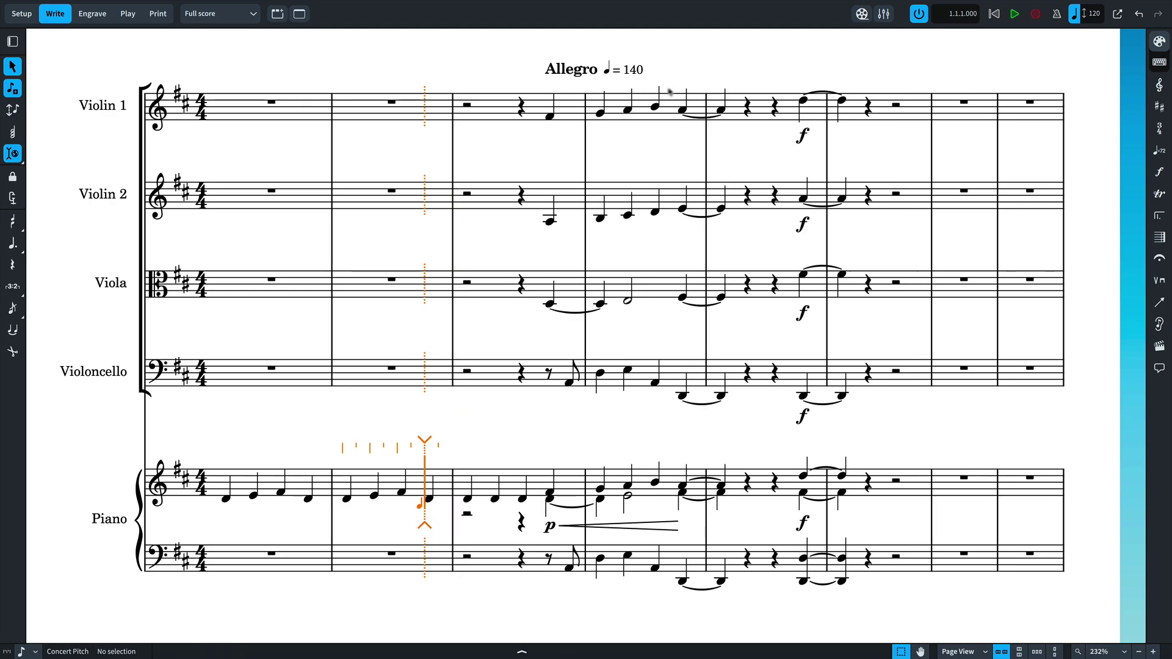
{"action": "key", "text": "BackSpace"}
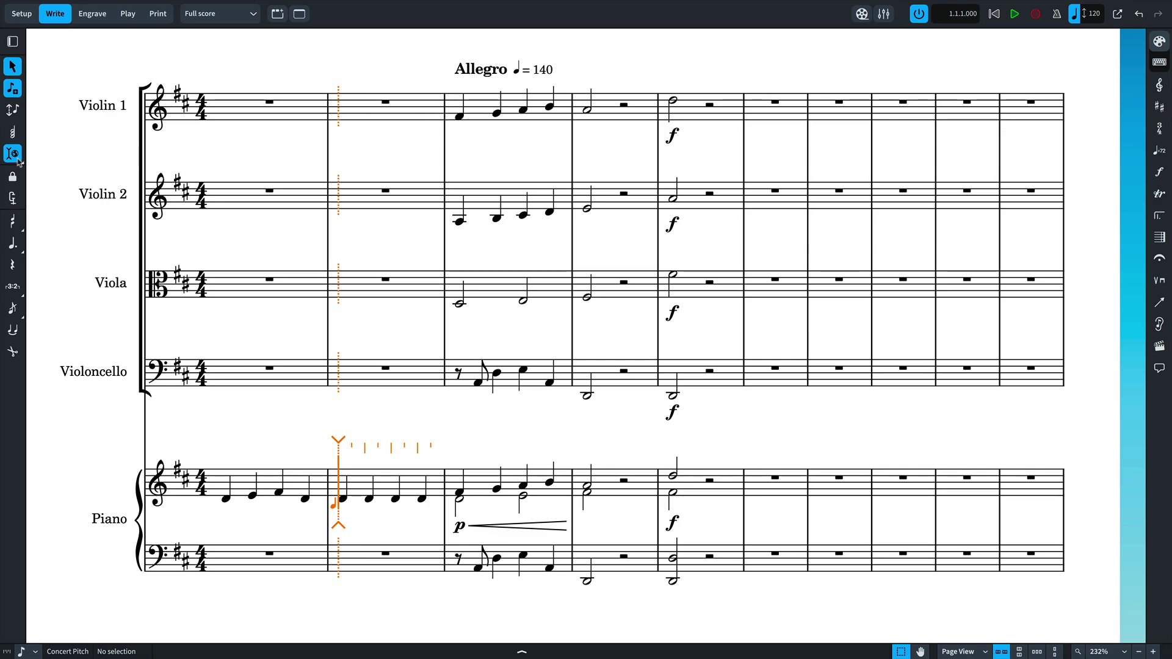
Step: Switch insert scope to Global Adjustment Of Current Bar and add E, F♯ to piano bar 1, making it 6/4
{"action": "left_click", "coordinate": [18, 162]}
{"action": "left_click", "coordinate": [44, 227]}
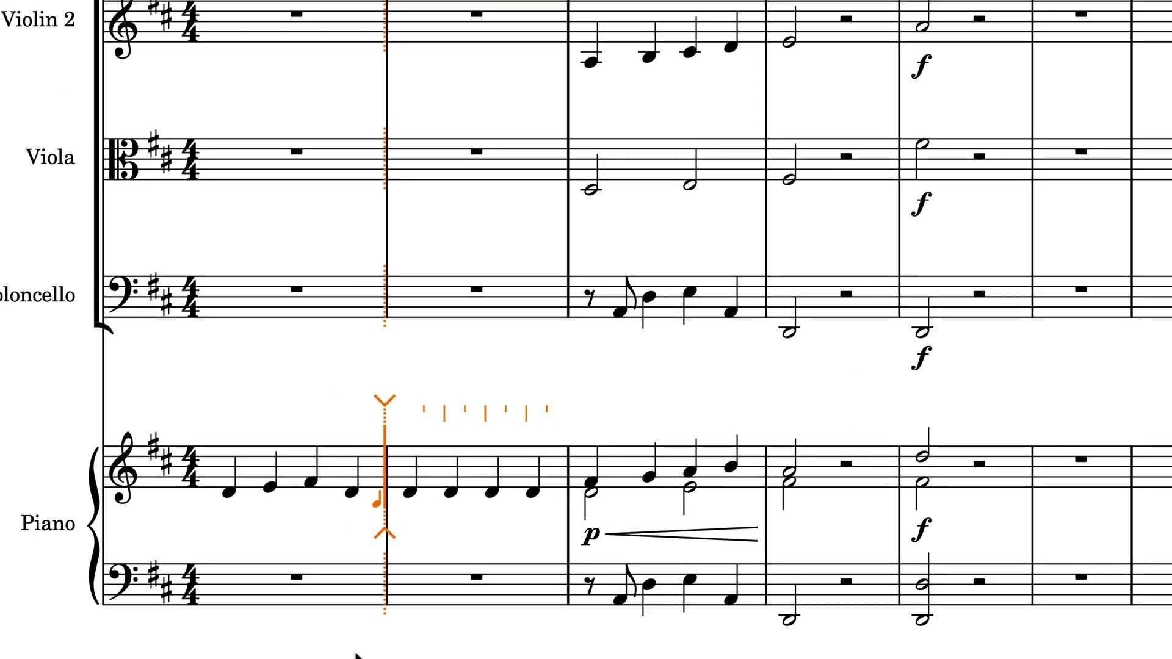
{"action": "key", "text": "e"}
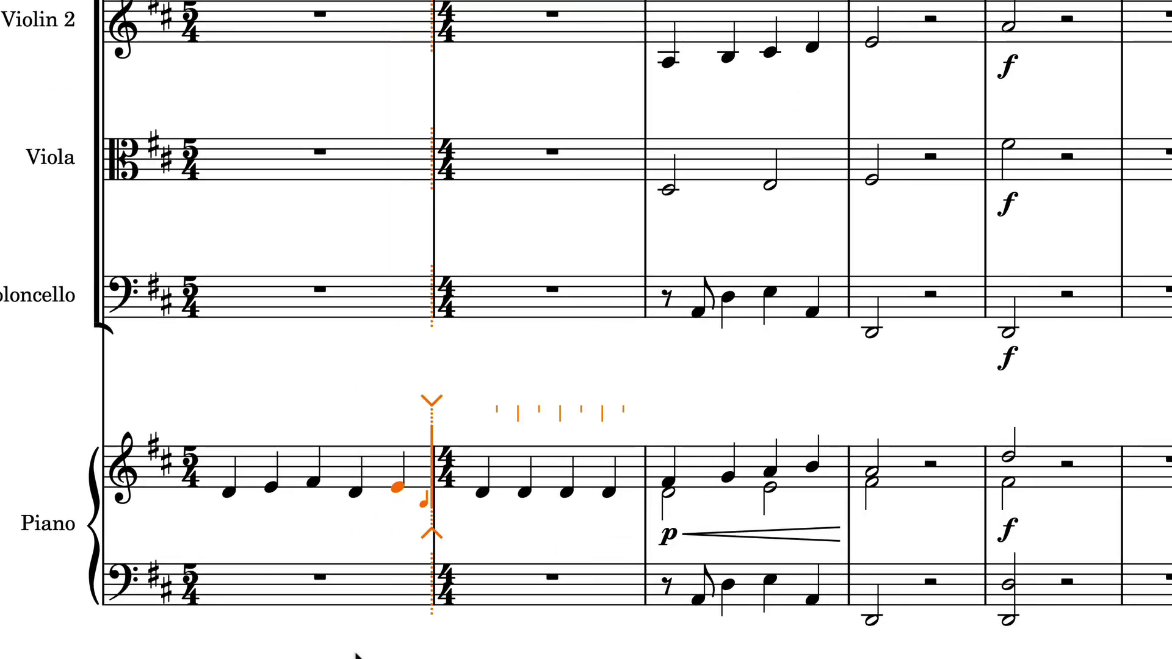
{"action": "key", "text": "f"}
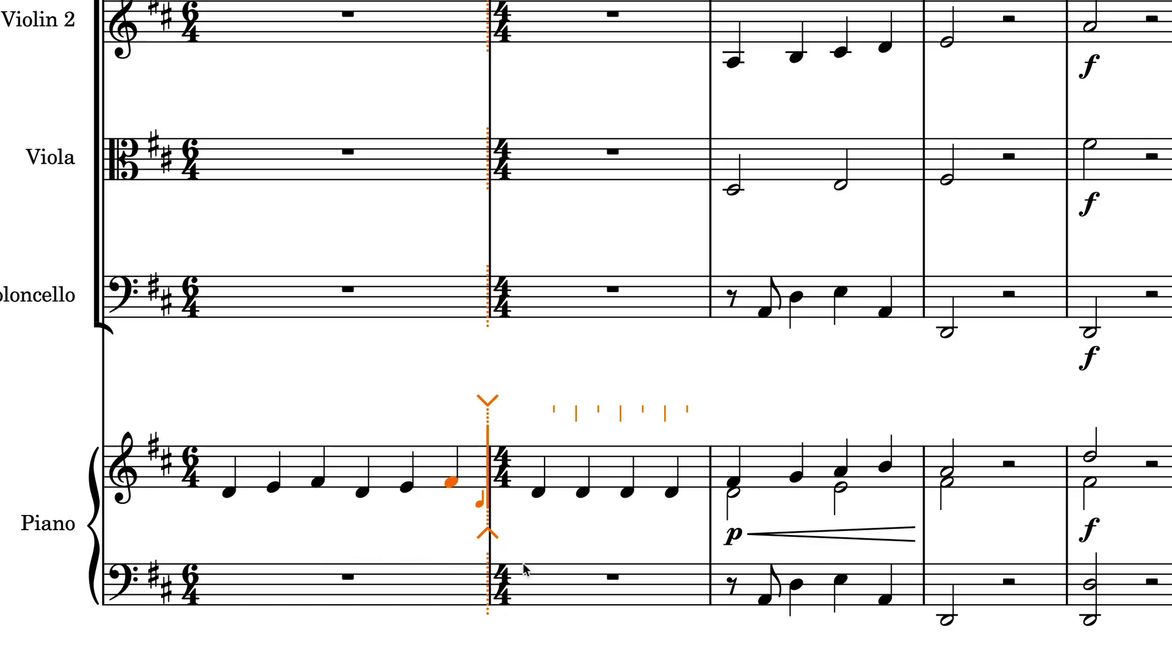
{"action": "key", "text": "Escape"}
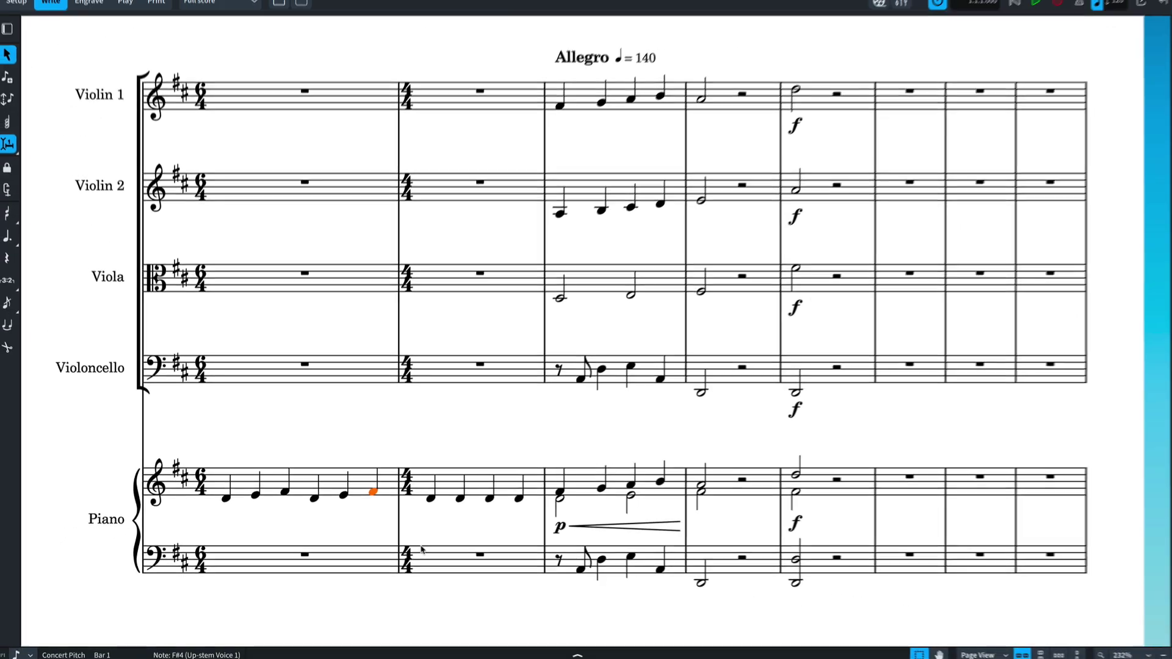
{"action": "key", "text": "super+shift+i"}
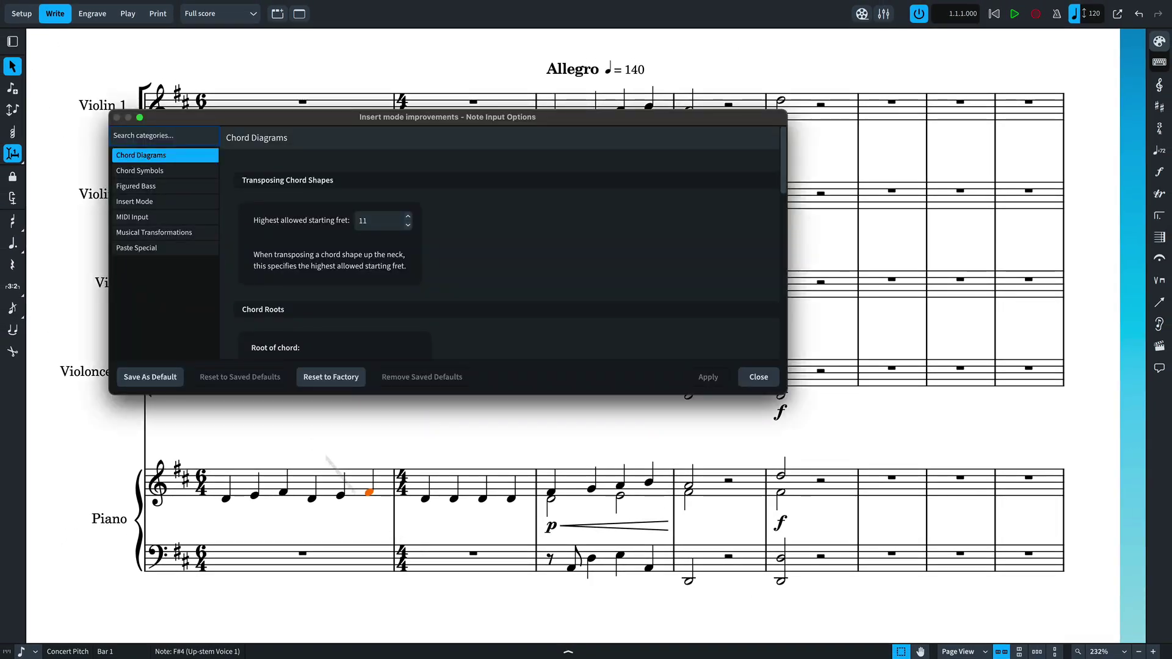
{"action": "left_click", "coordinate": [178, 208]}
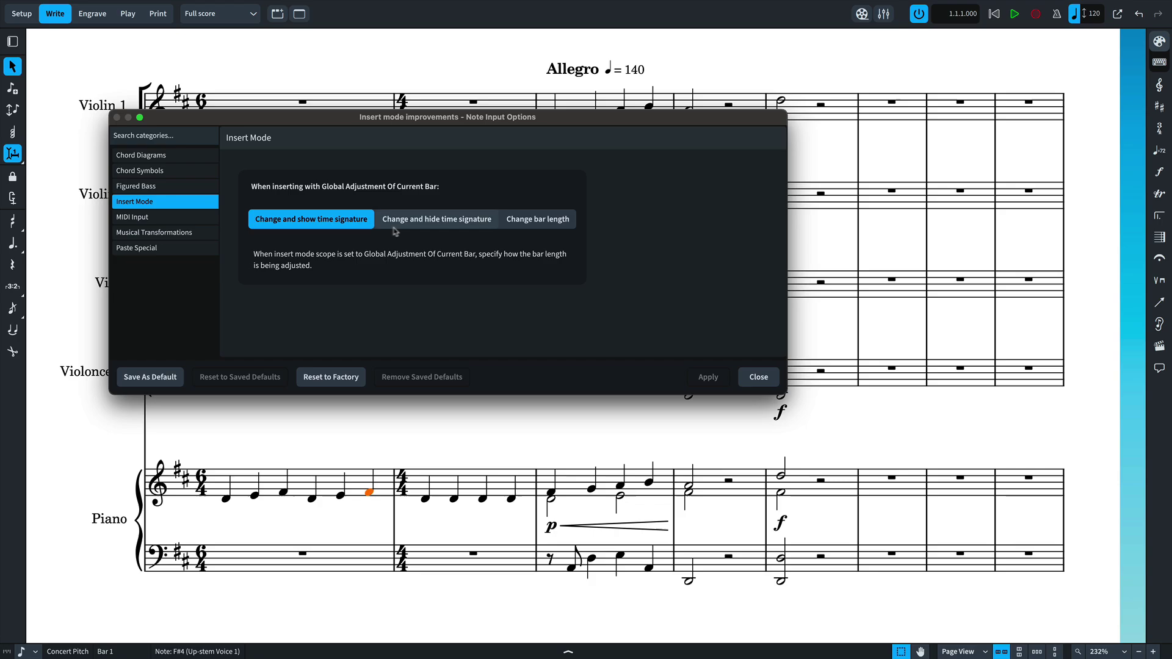
{"action": "left_click", "coordinate": [762, 378]}
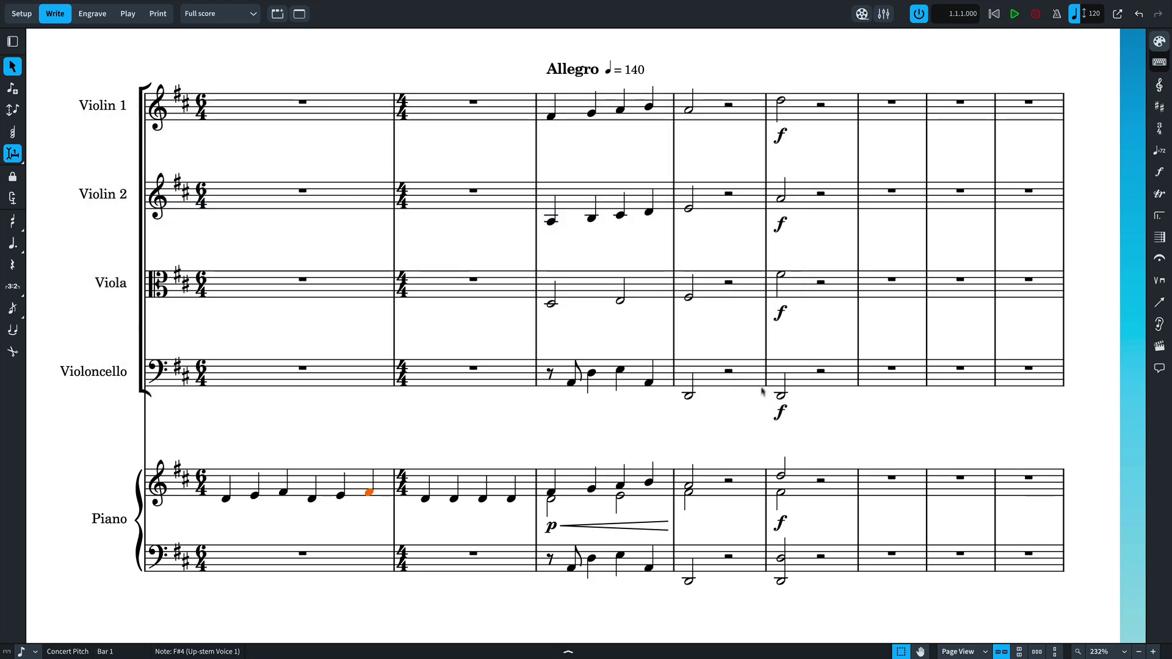
Step: With the stop position at bar 5, insert D, E, F♯, D at the start of piano bar 2
{"action": "scroll", "coordinate": [759, 411], "scroll_direction": "up", "scroll_amount": 1}
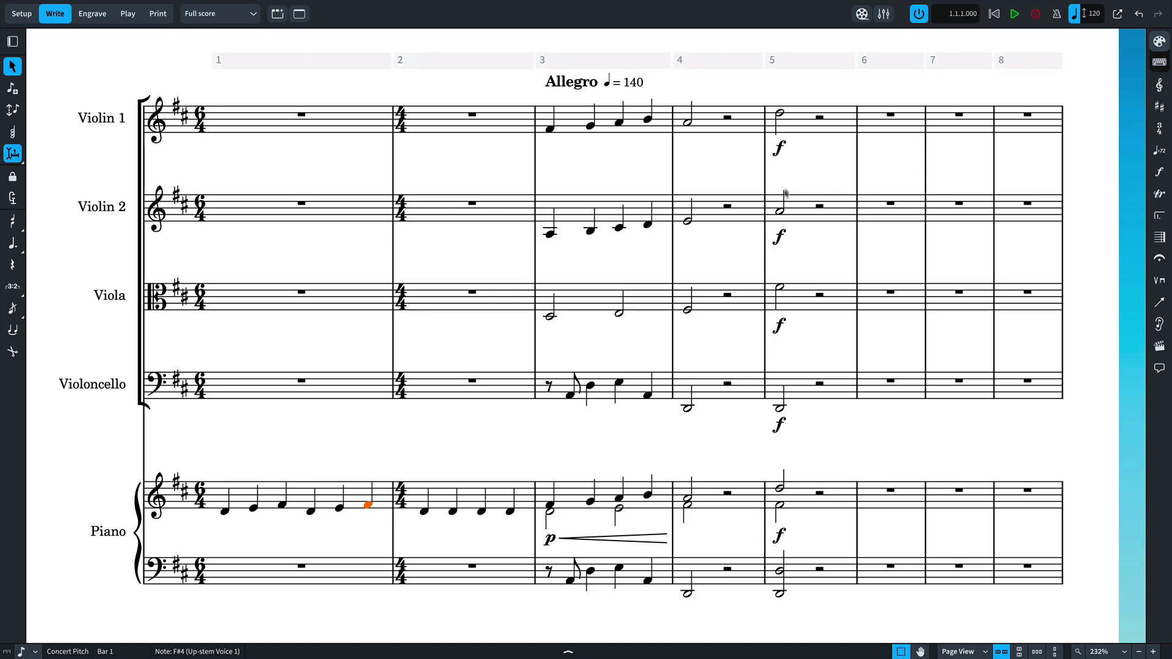
{"action": "mouse_move", "coordinate": [806, 67]}
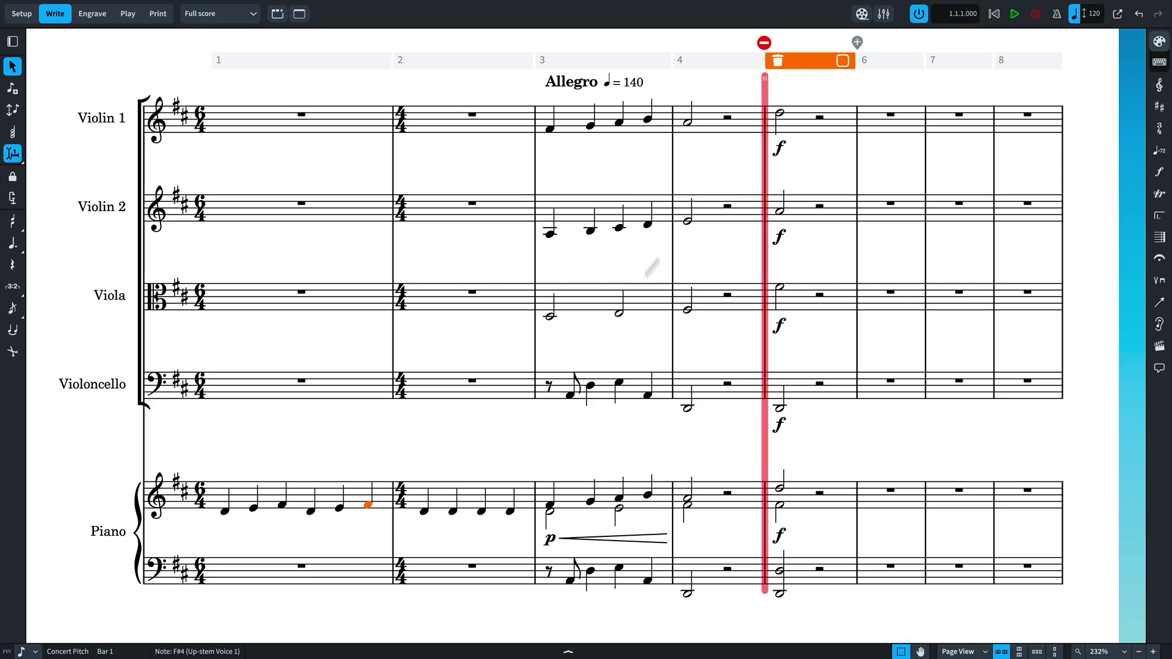
{"action": "double_click", "coordinate": [424, 512]}
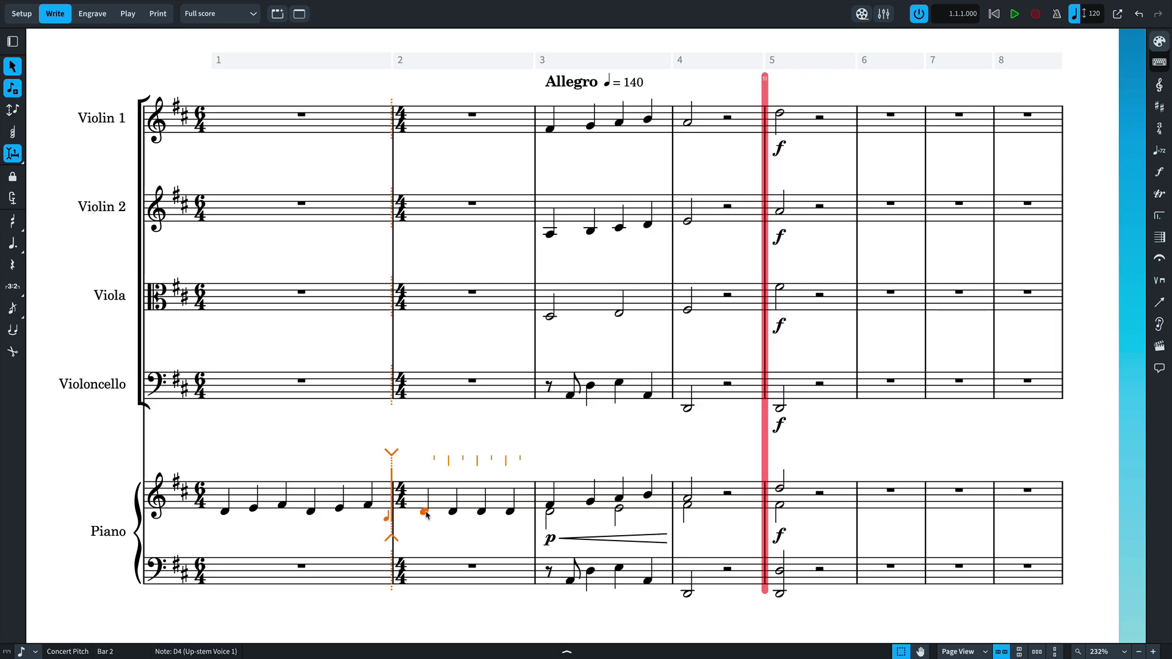
{"action": "key", "text": "Right"}
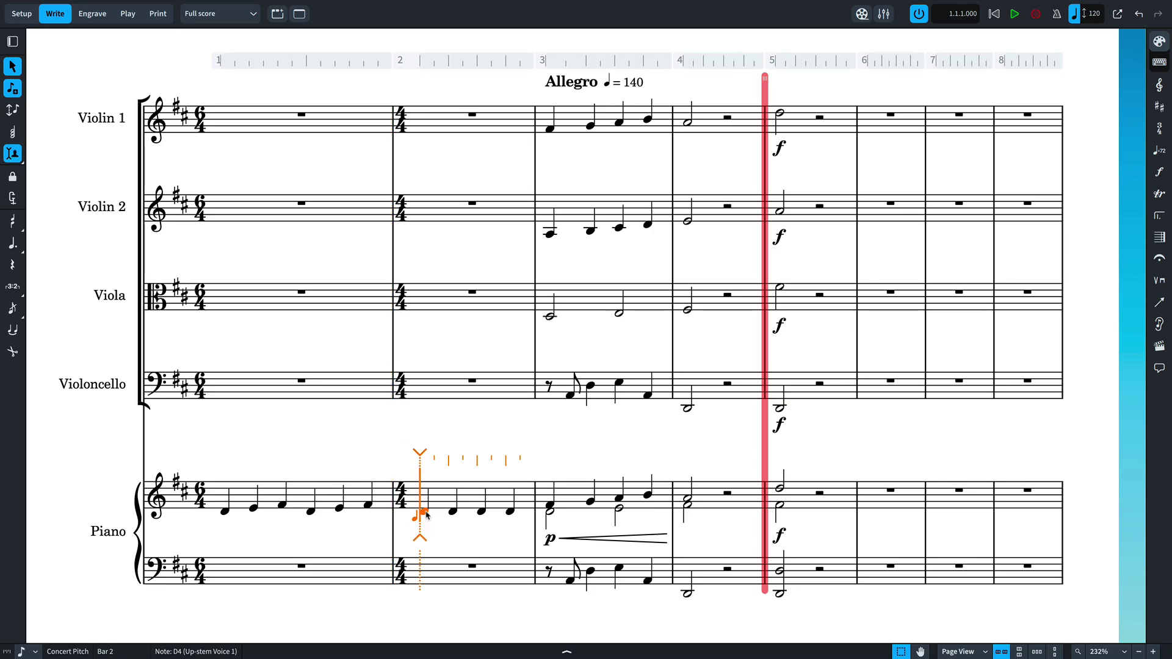
{"action": "key", "text": "d"}
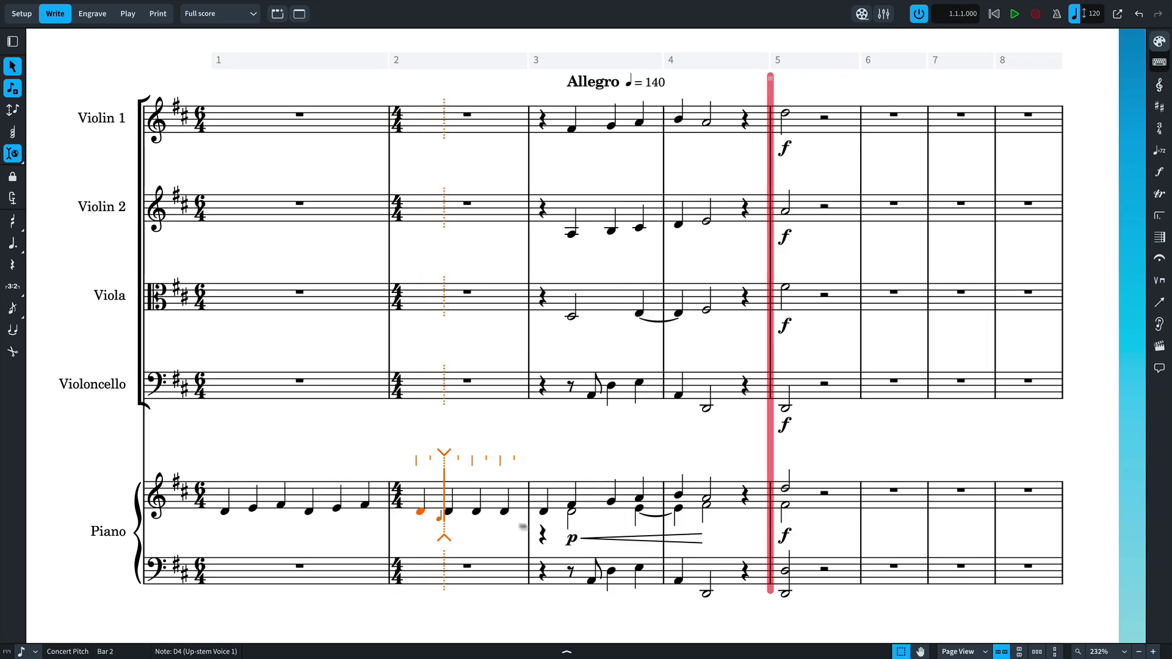
{"action": "key", "text": "e"}
{"action": "key", "text": "f"}
{"action": "key", "text": "d"}
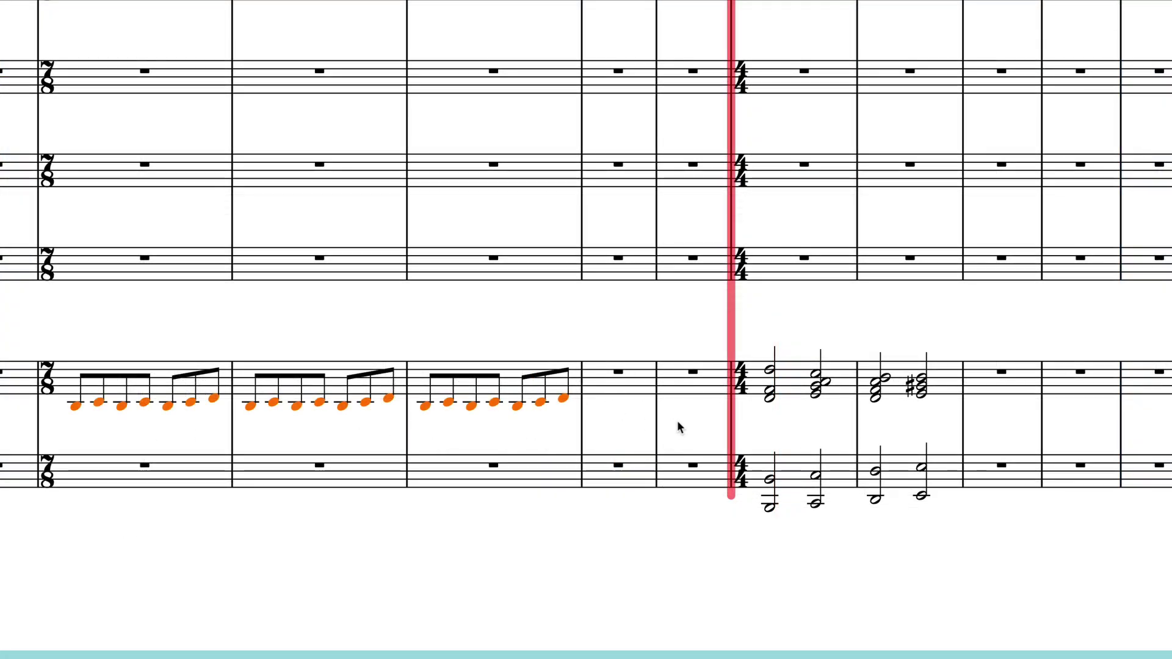
Step: Repeat the eighth-note pattern into the empty 7/8 bars and drag the stop line from bar 5 to bar 3
{"action": "key", "text": "r"}
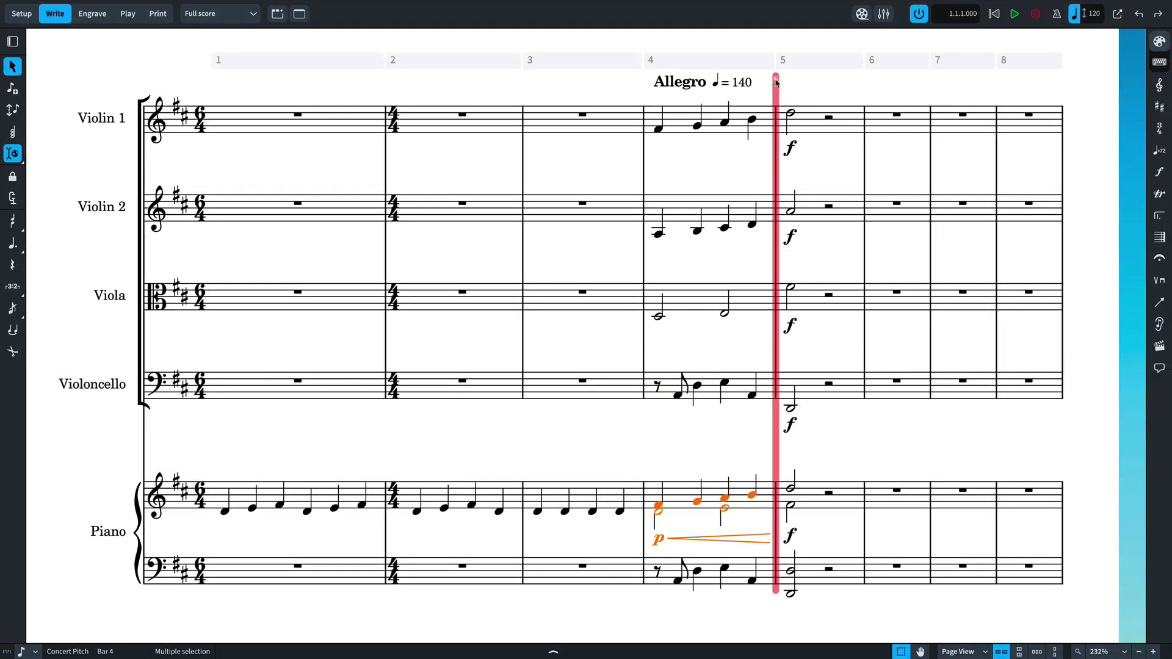
{"action": "left_click_drag", "start_coordinate": [776, 83], "coordinate": [537, 95]}
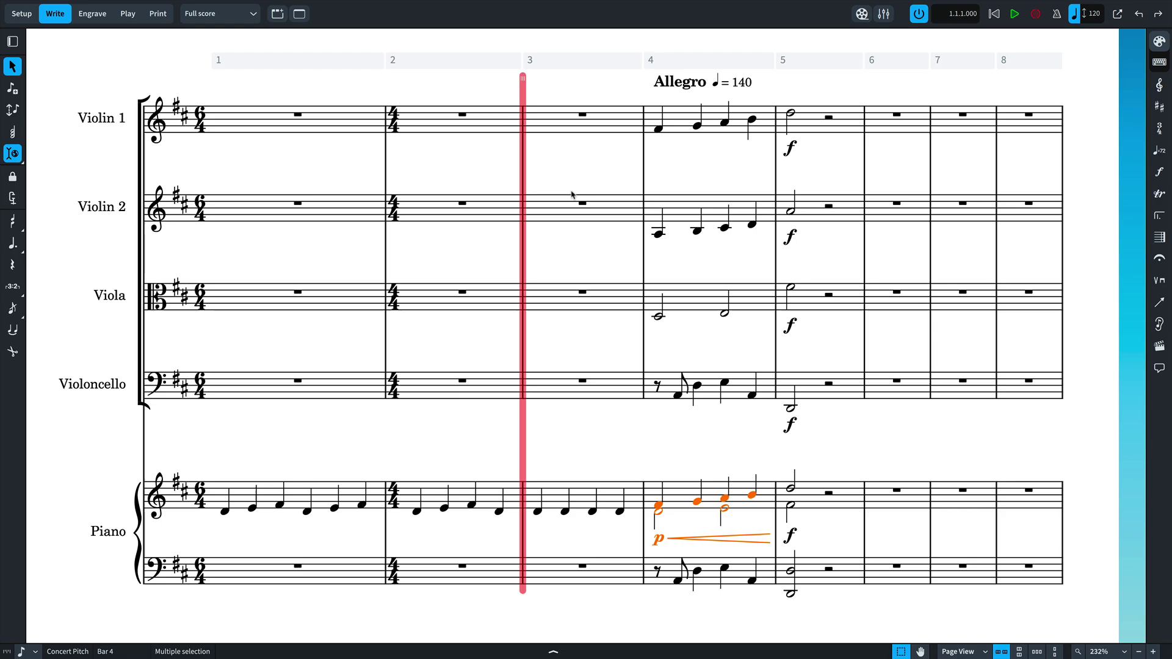
Step: Set the insert stop position at Violin 1's F♯4 in bar 4 with Shift+Alt+I
{"action": "left_click", "coordinate": [660, 129]}
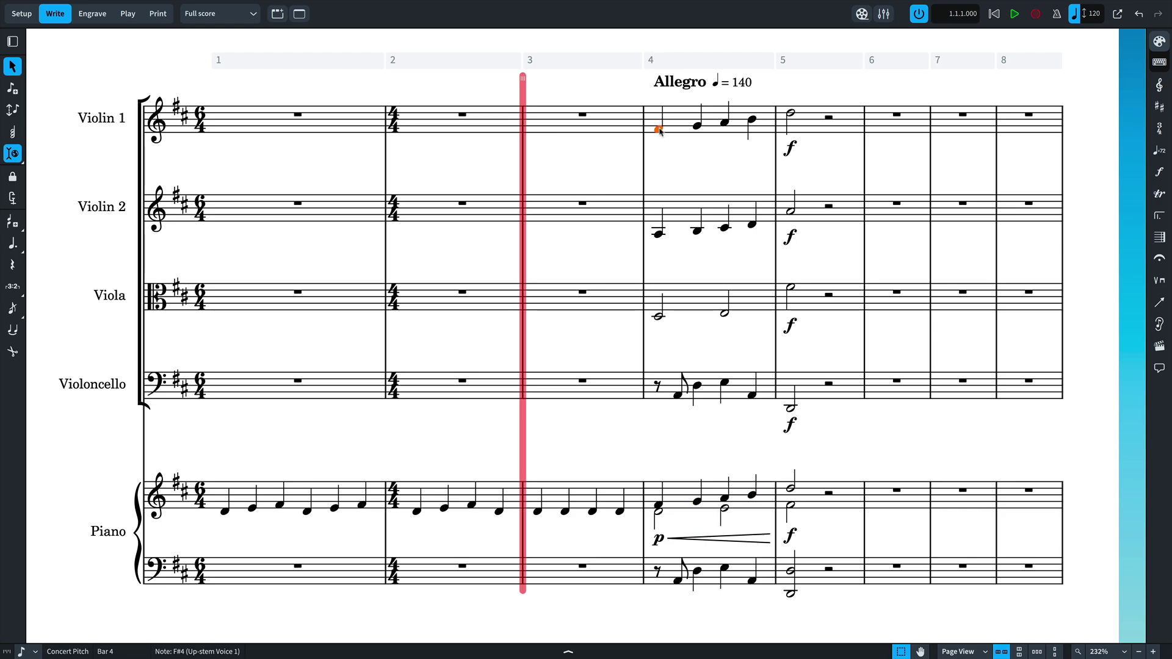
{"action": "key", "text": "shift+alt+i"}
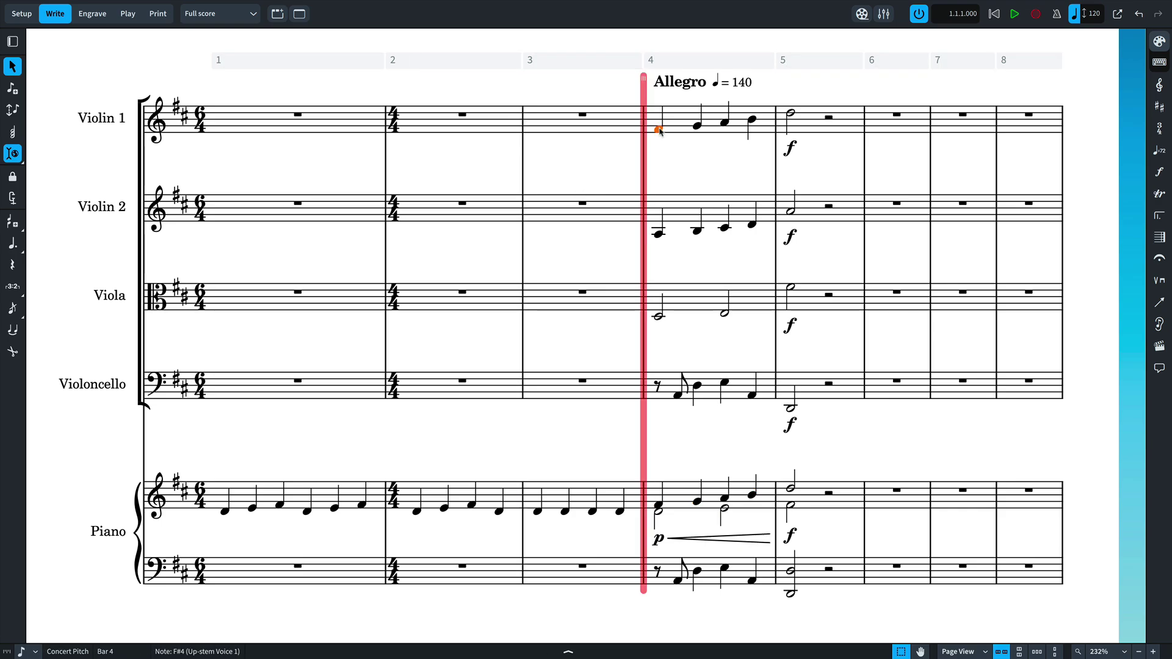